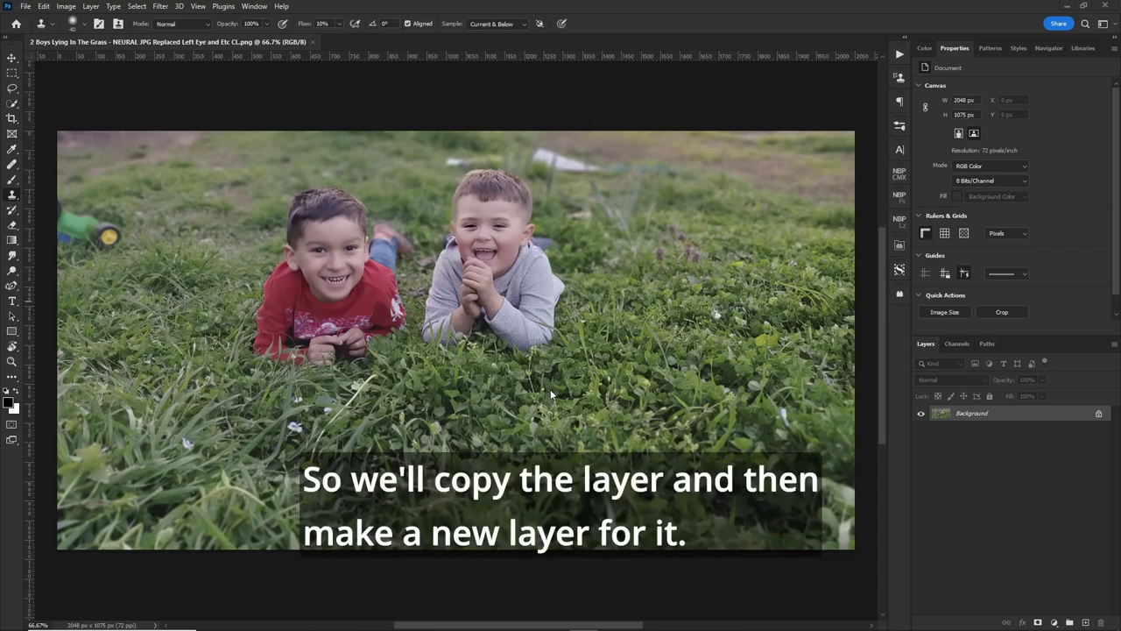
- Duplicate the background layer and add an empty layer named Removals above it
key(ctrl+j)
key(ctrl+shift+n)
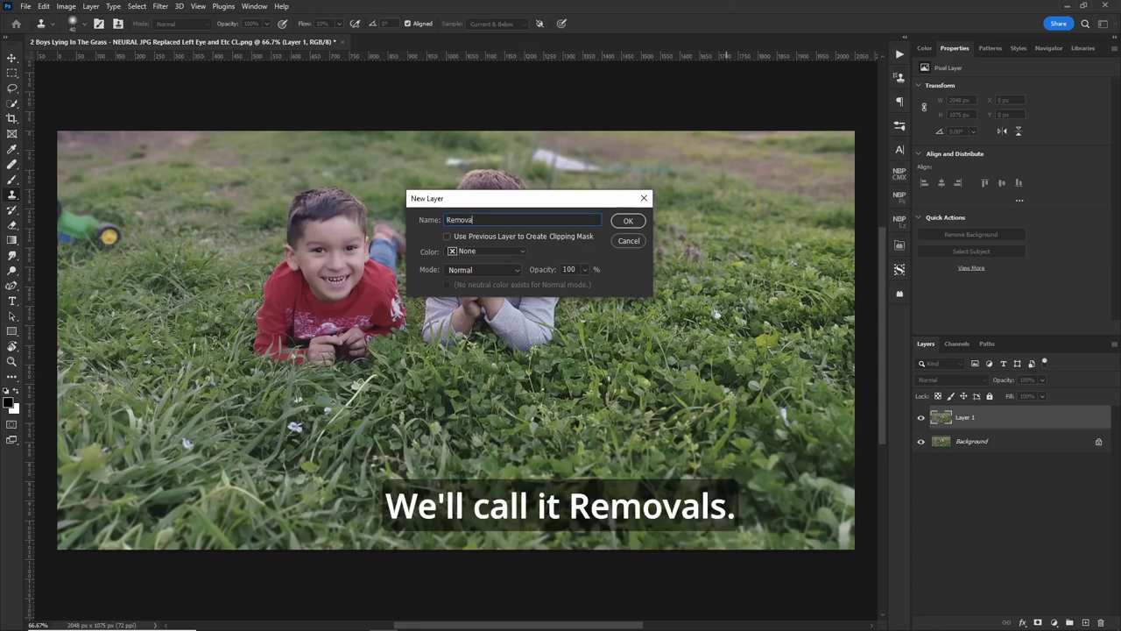
text(Removals)
key(Return)
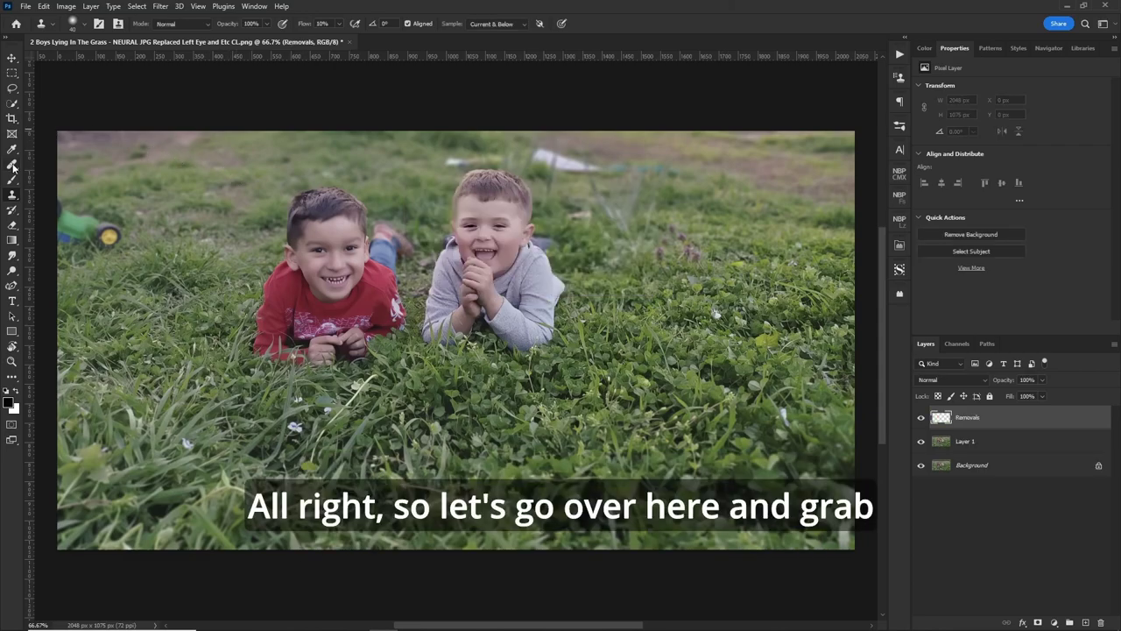
- Paint Spot Healing Brush strokes over the green toy tractor and the white object near the top
right_click(13, 166)
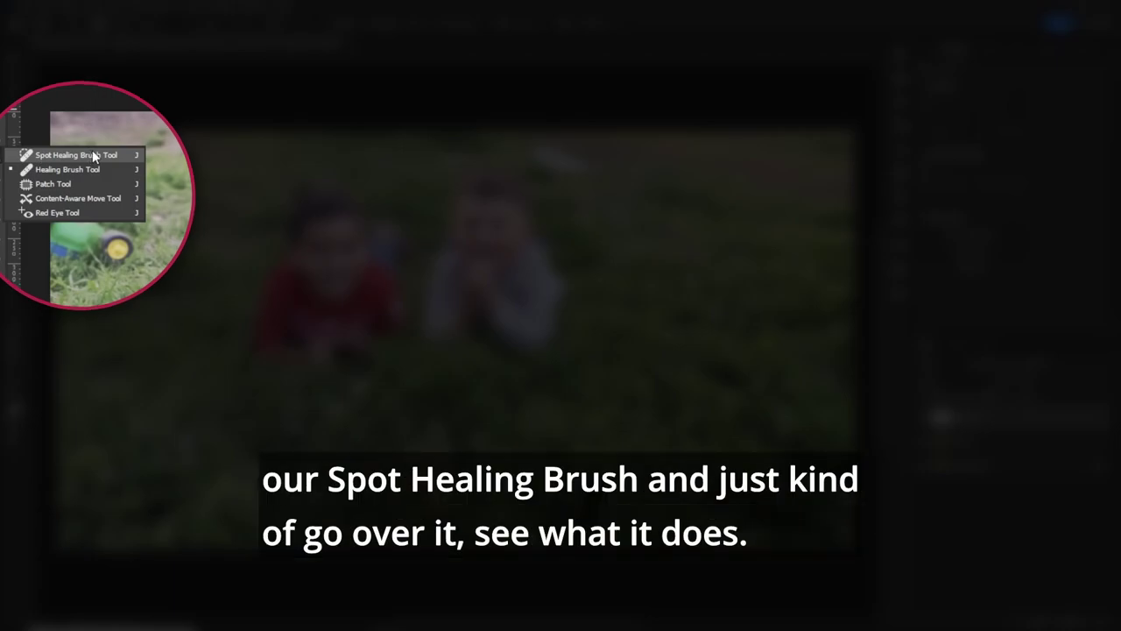
click(92, 154)
mouse_move(116, 235)
mouse_down()
mouse_move(70, 229)
mouse_move(68, 215)
mouse_move(78, 230)
mouse_up()
drag(663, 169, 539, 154)
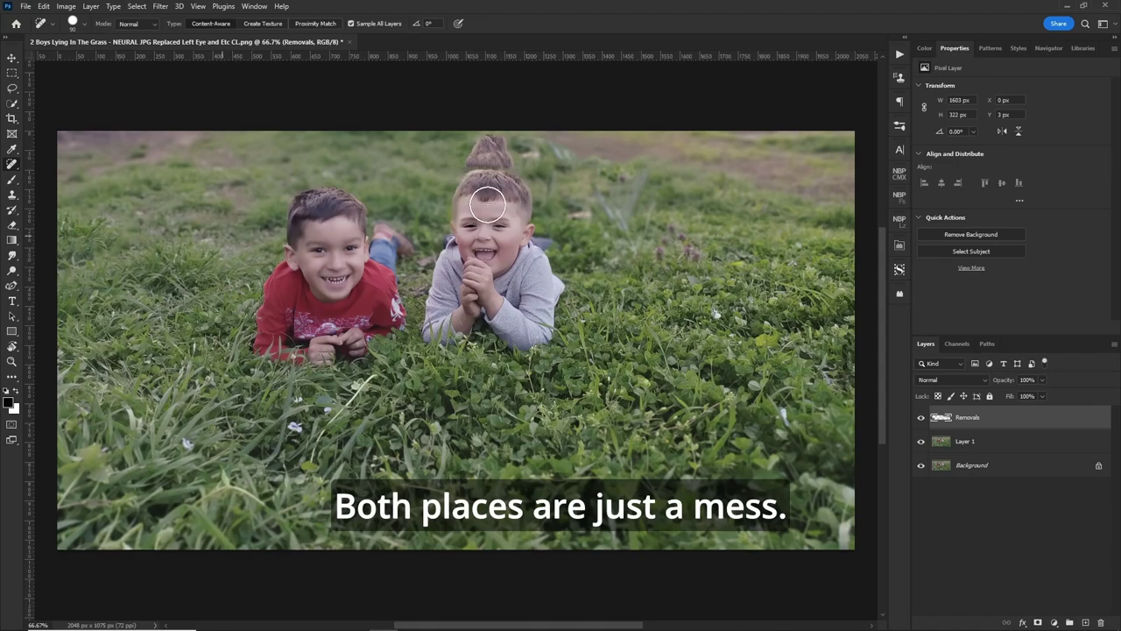
- Undo the healing strokes, patch the tractor with nearby grass using the Patch Tool, then revert the patch
key(ctrl+z)
key(ctrl+z)
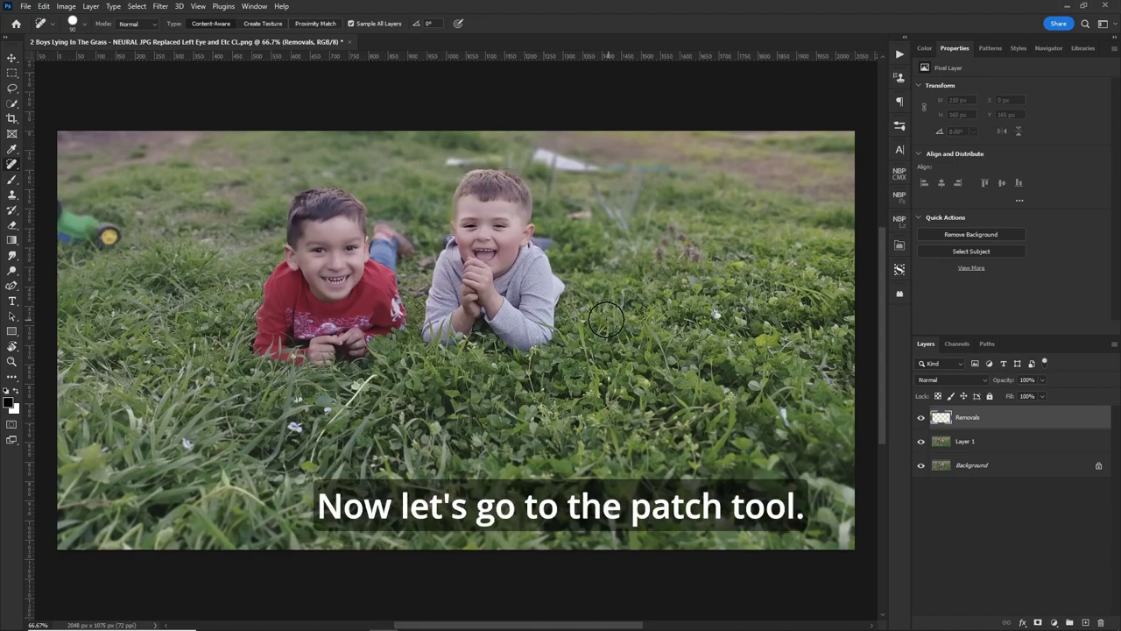
right_click(12, 164)
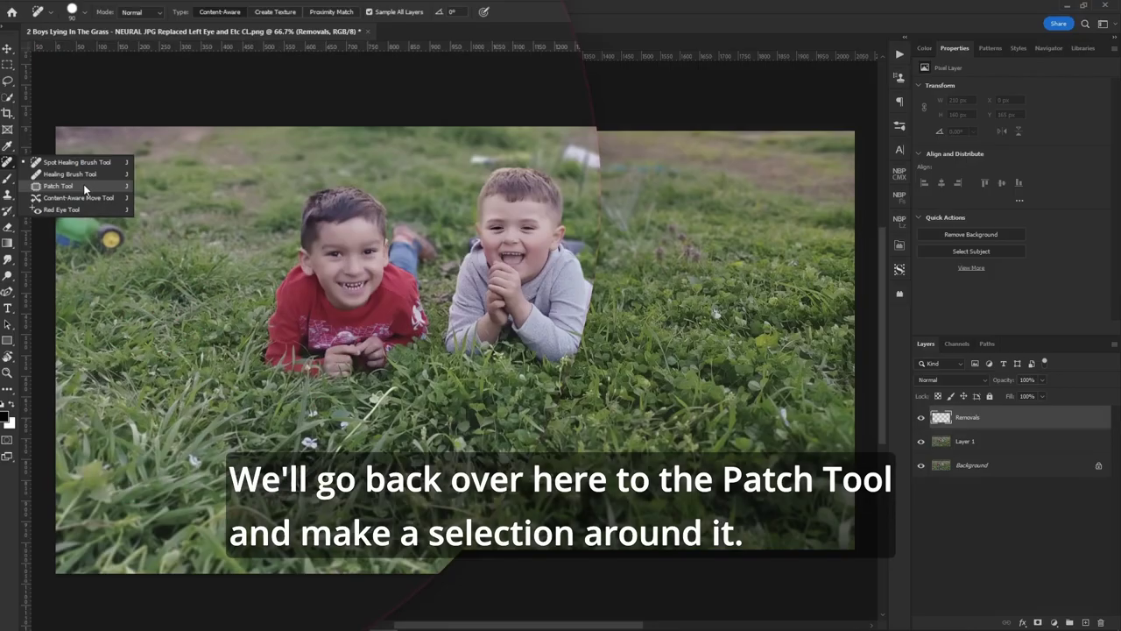
click(77, 183)
drag(58, 253, 140, 249)
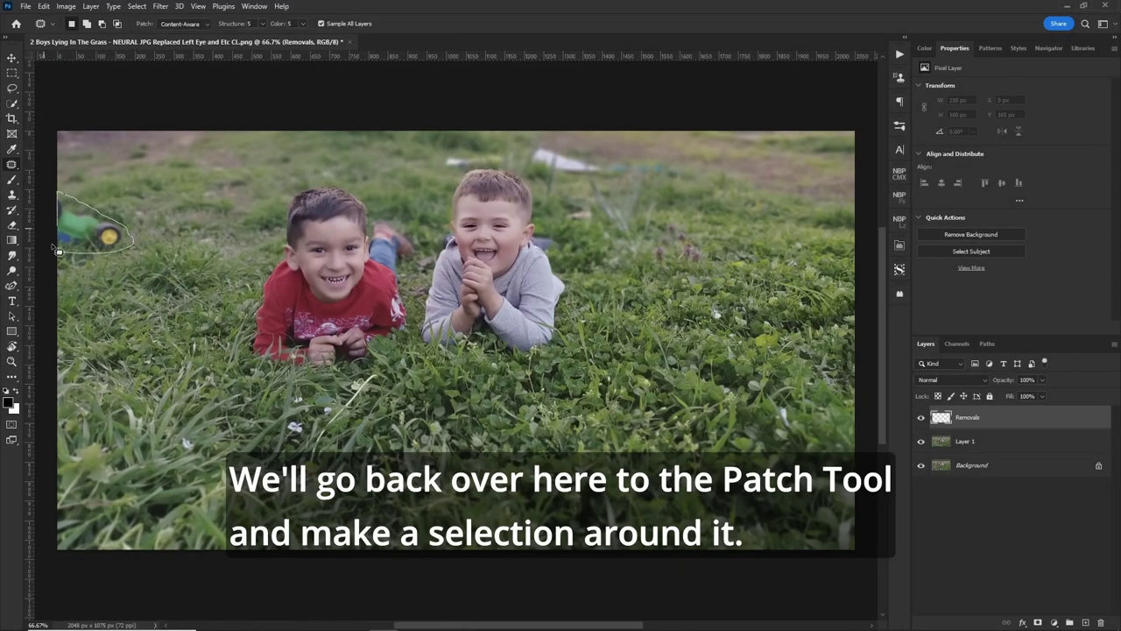
mouse_move(50, 245)
mouse_down()
mouse_move(56, 253)
mouse_move(221, 187)
mouse_up()
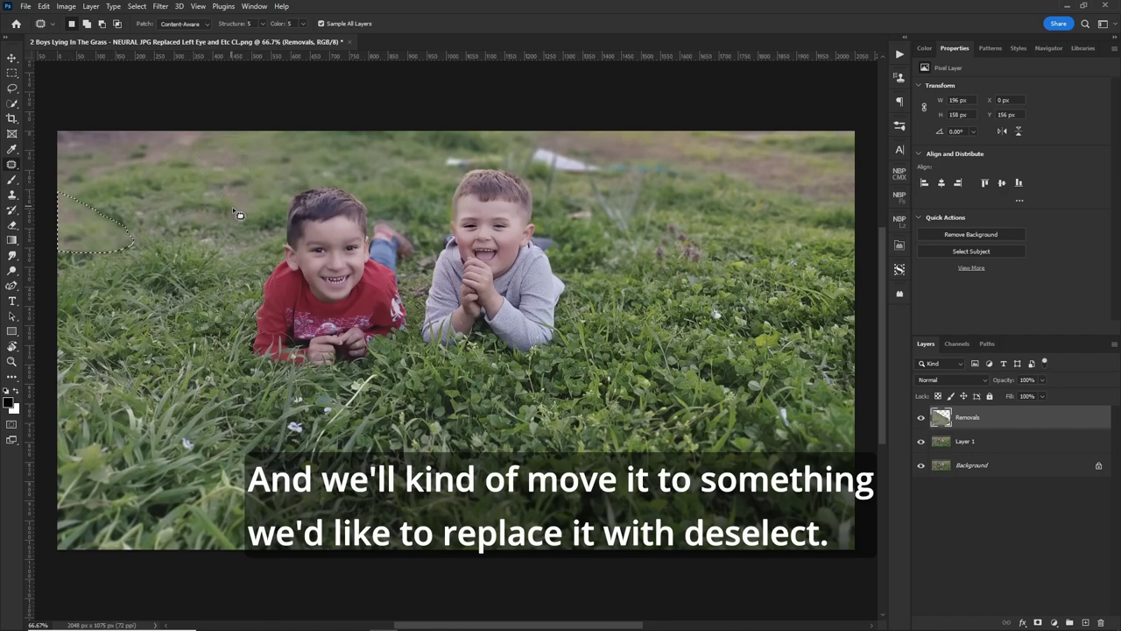
key(ctrl+d)
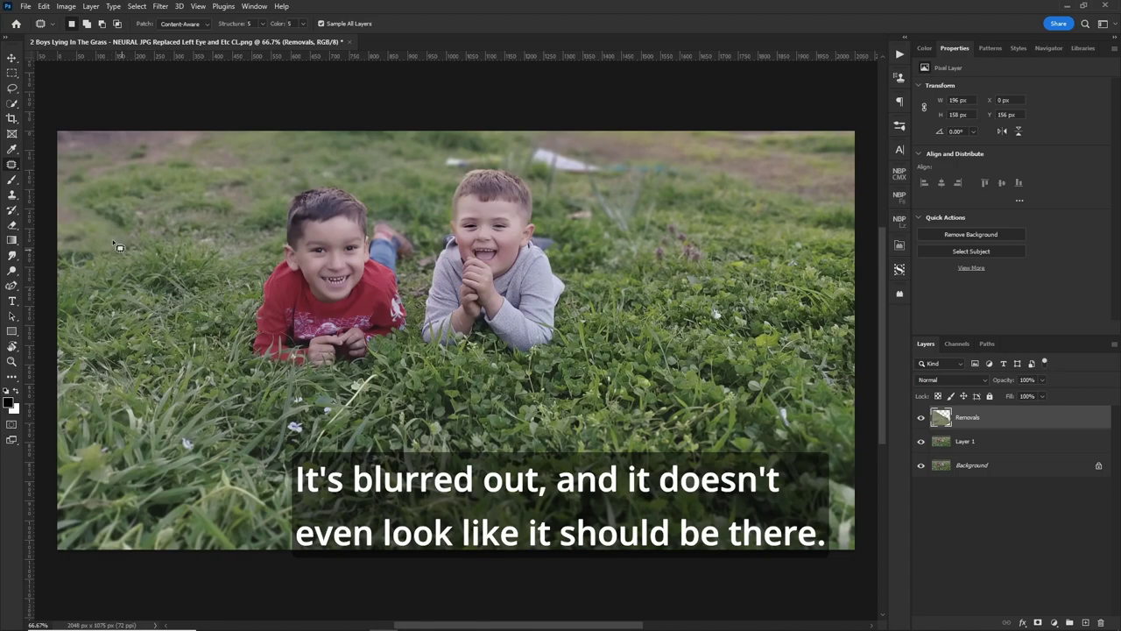
key(ctrl+z)
key(ctrl+z)
key(ctrl+d)
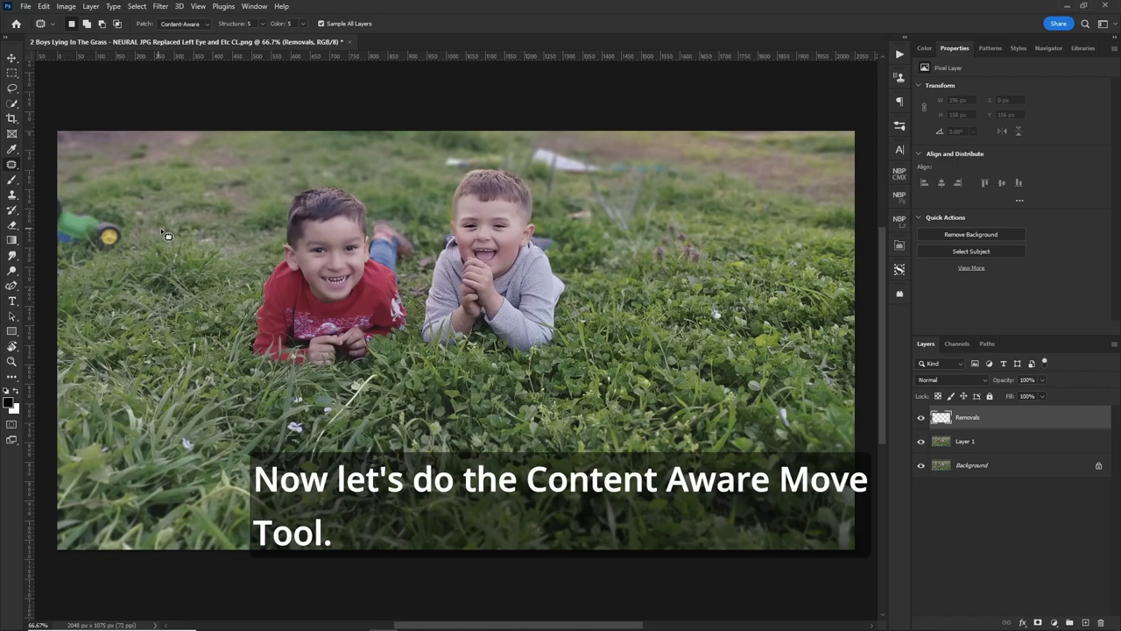
key(shift+j)
drag(120, 211, 63, 203)
mouse_move(130, 230)
mouse_down()
mouse_move(274, 173)
mouse_move(289, 187)
mouse_move(275, 180)
mouse_move(334, 171)
mouse_up()
click(477, 24)
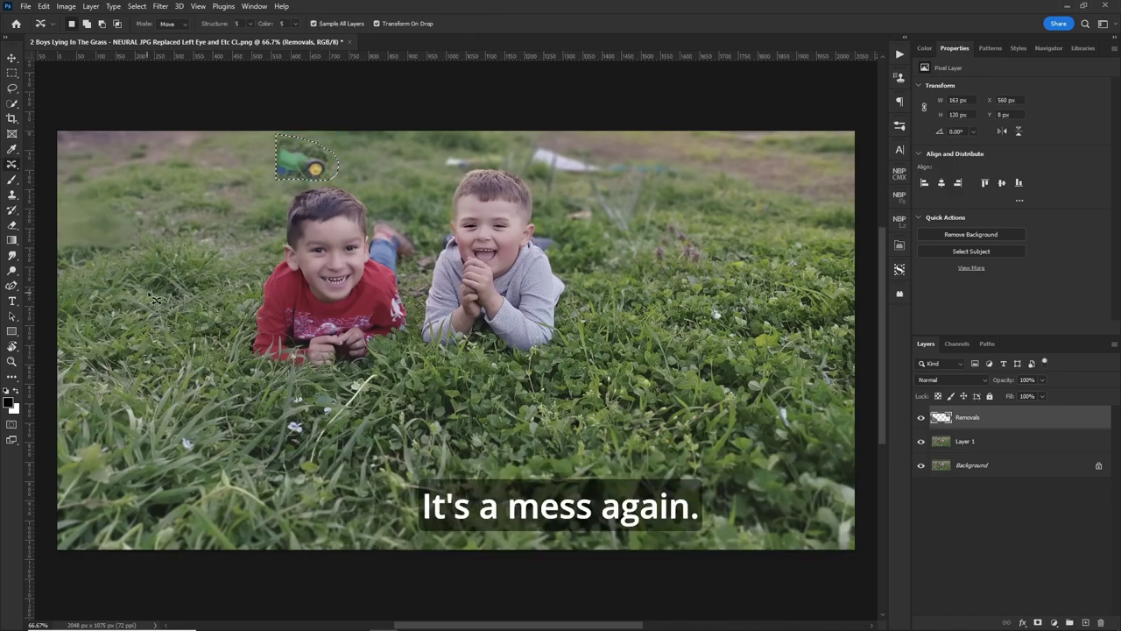
key(ctrl+z)
key(ctrl+d)
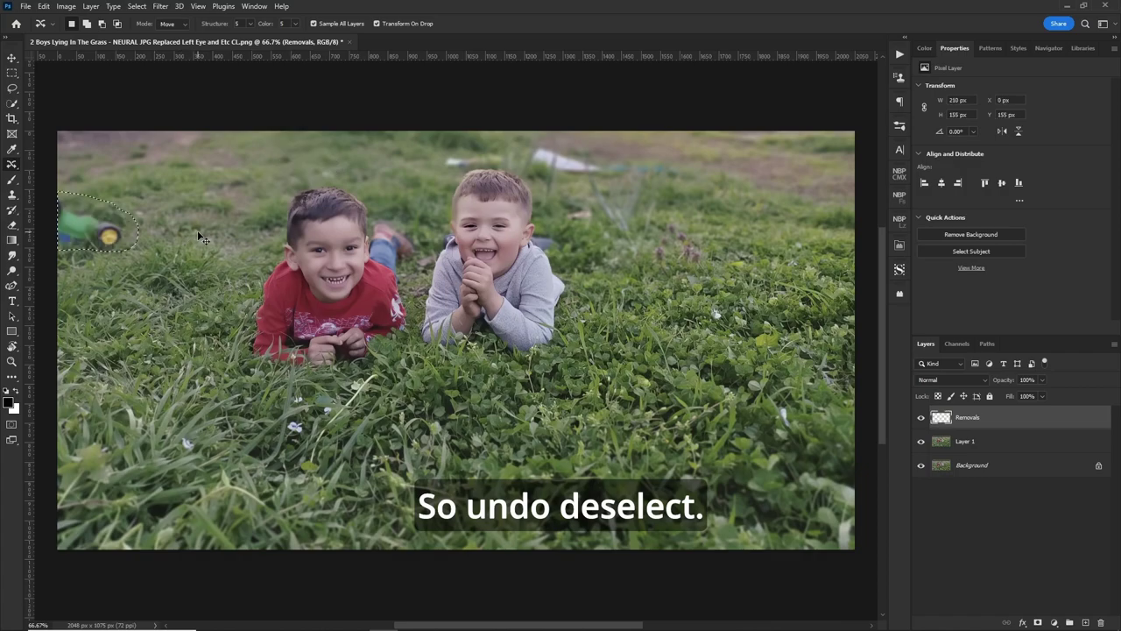
key(l)
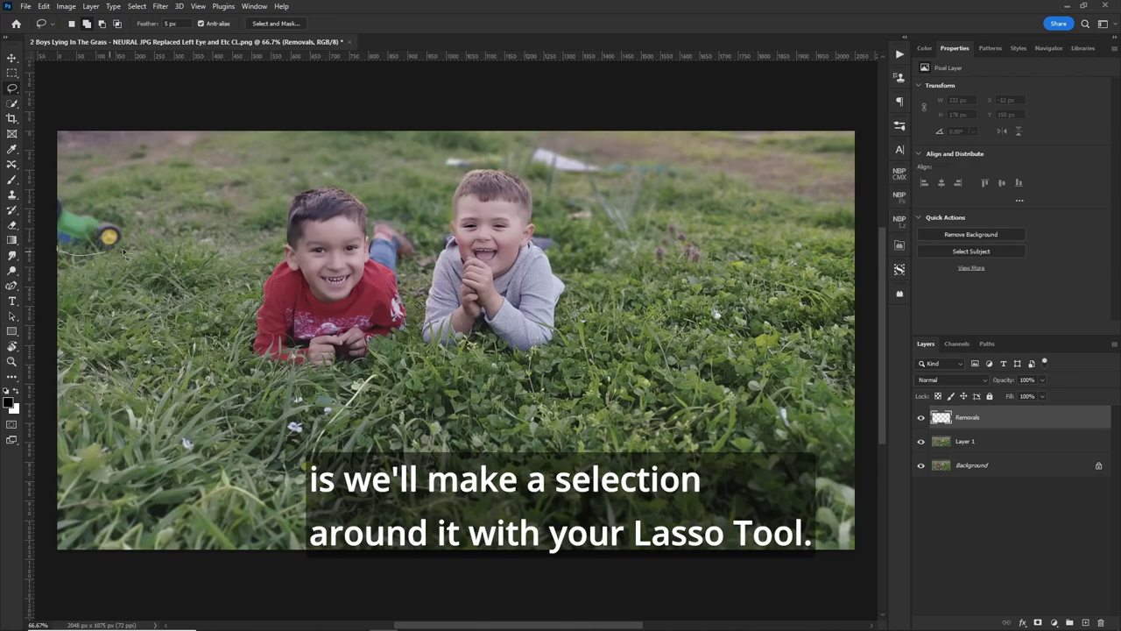
drag(57, 195, 58, 196)
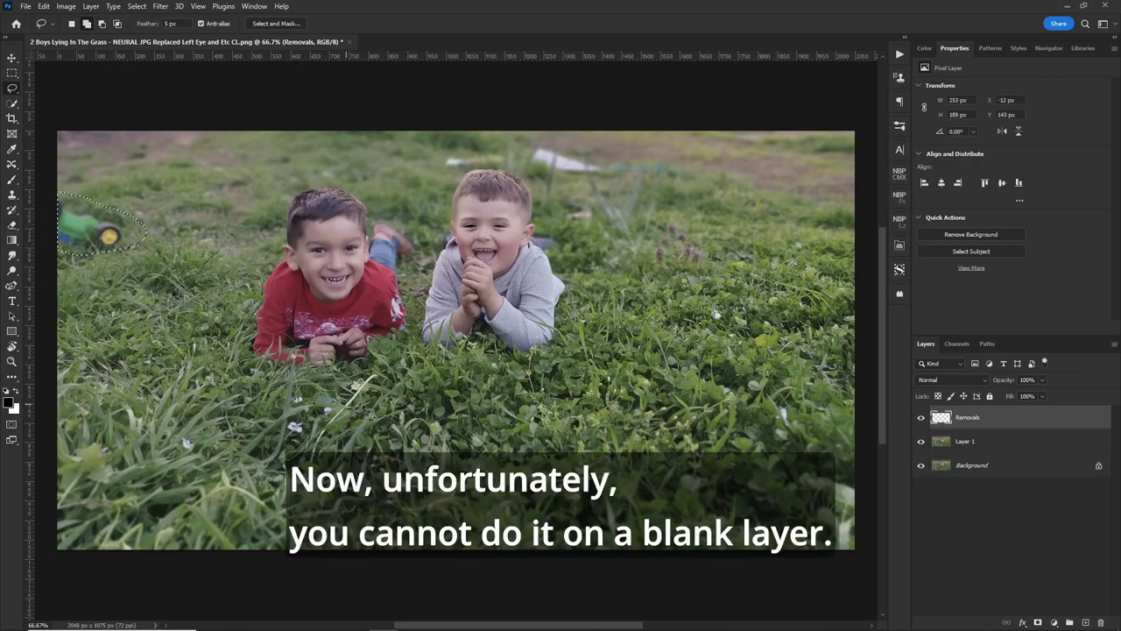
click(999, 441)
right_click(256, 285)
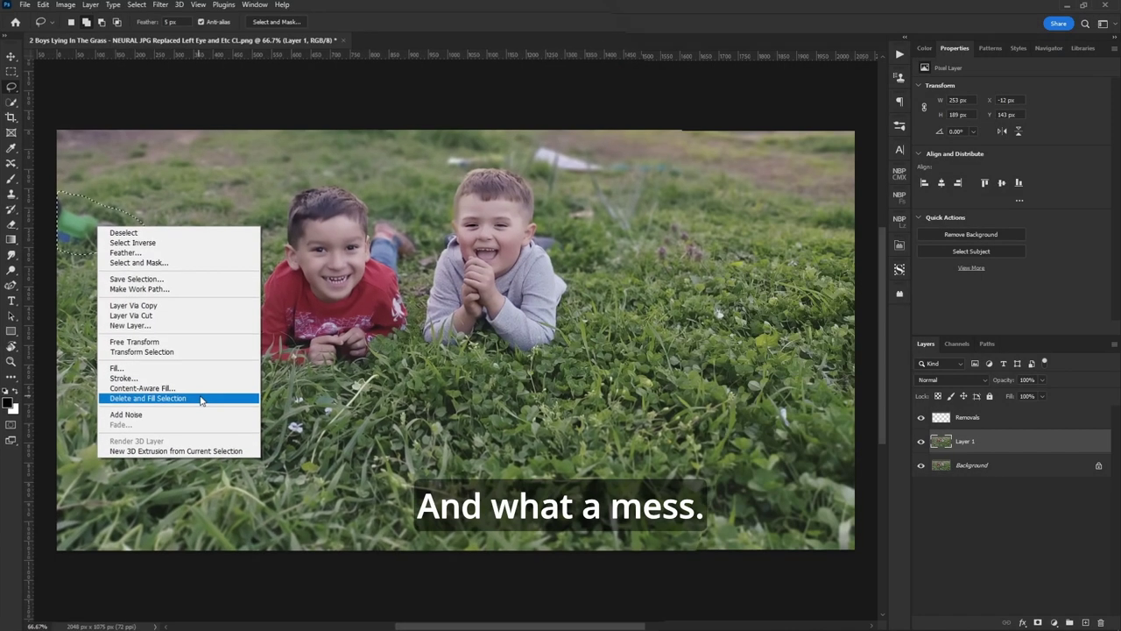
click(229, 408)
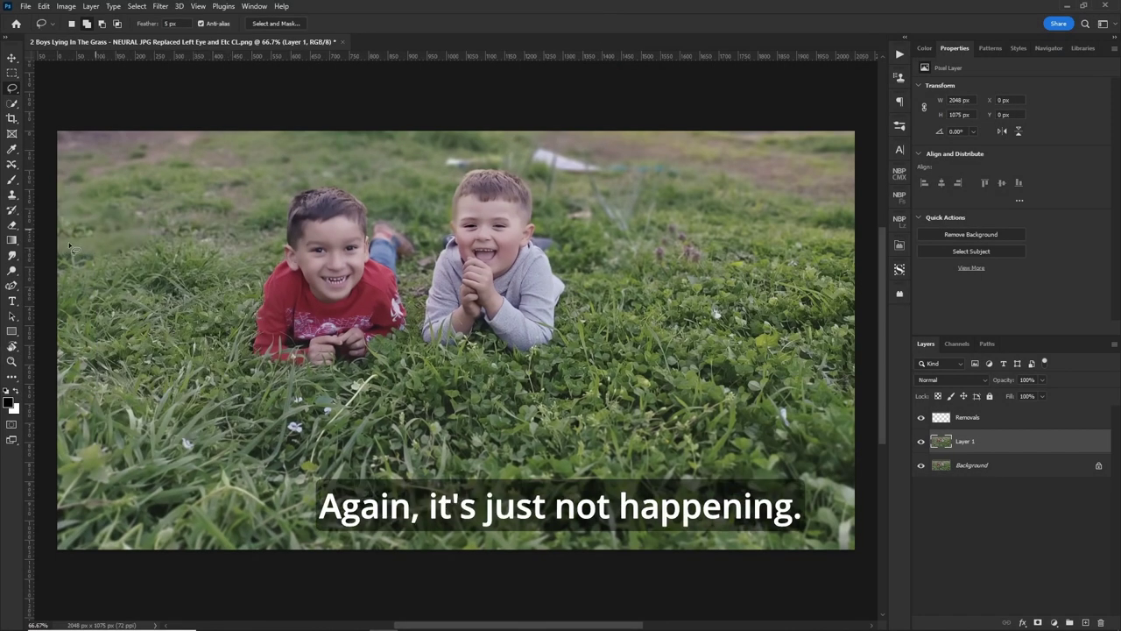
key(ctrl+z)
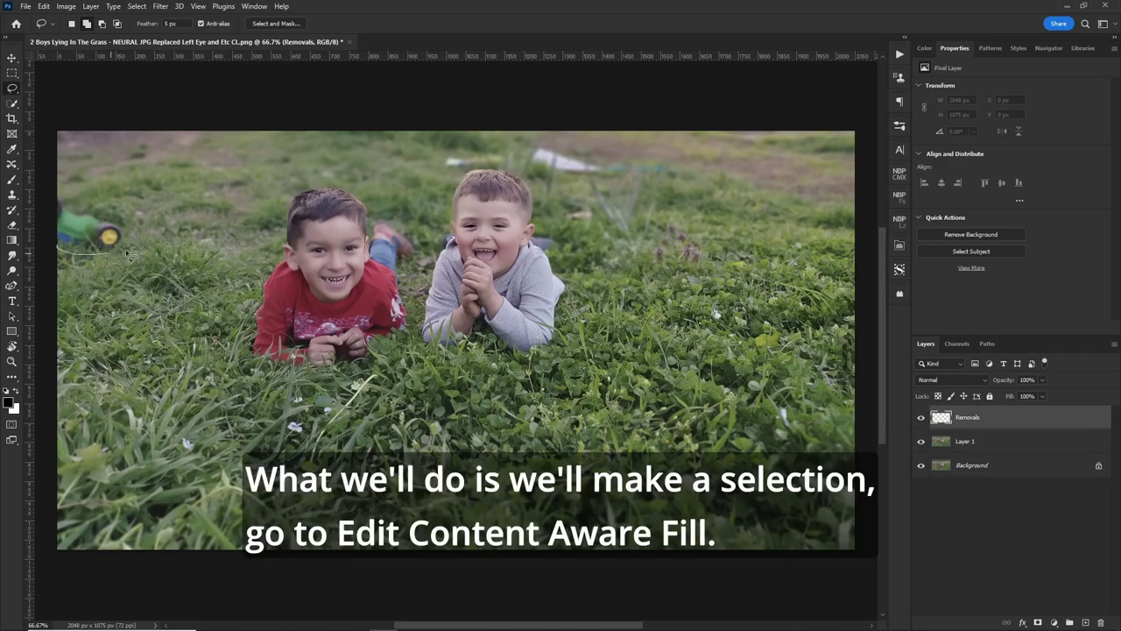
click(43, 6)
click(78, 212)
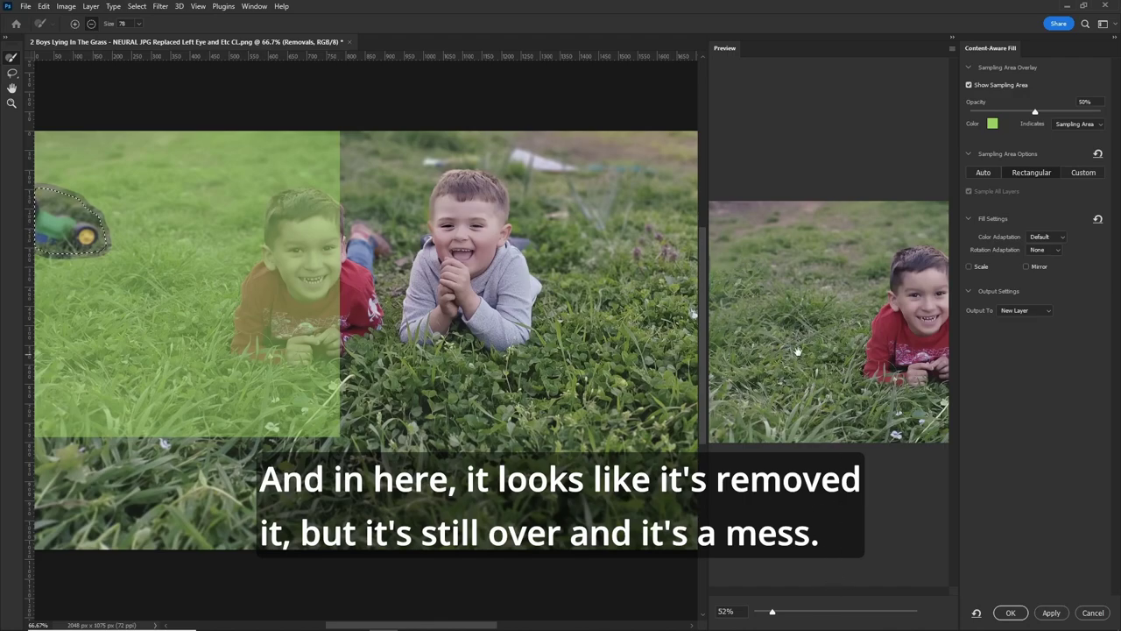
click(1025, 266)
click(1026, 267)
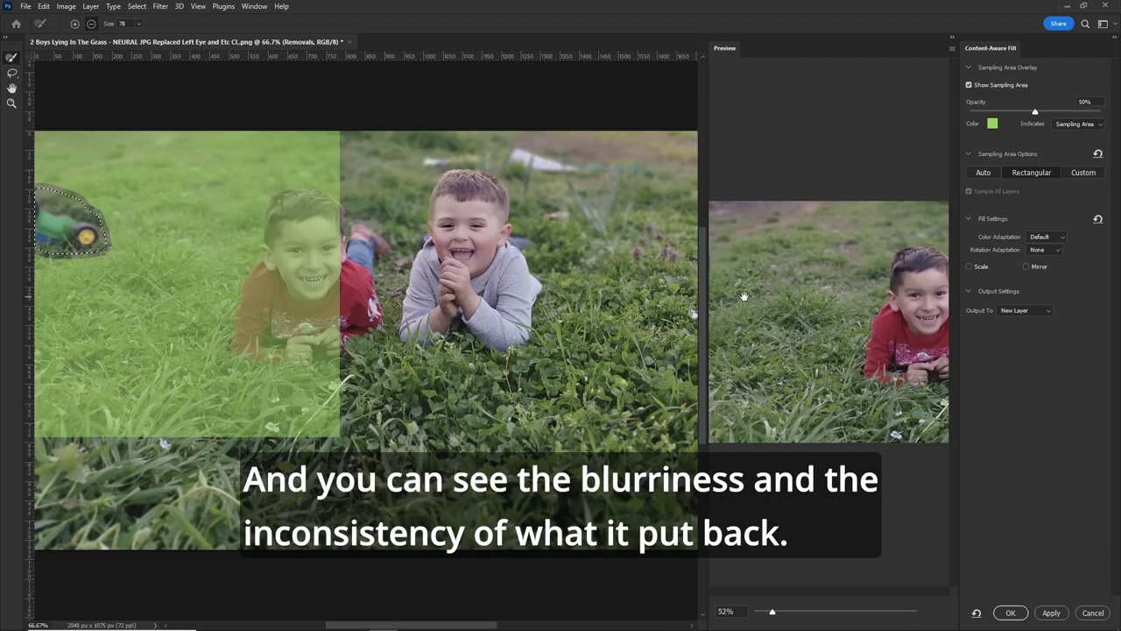
click(1090, 612)
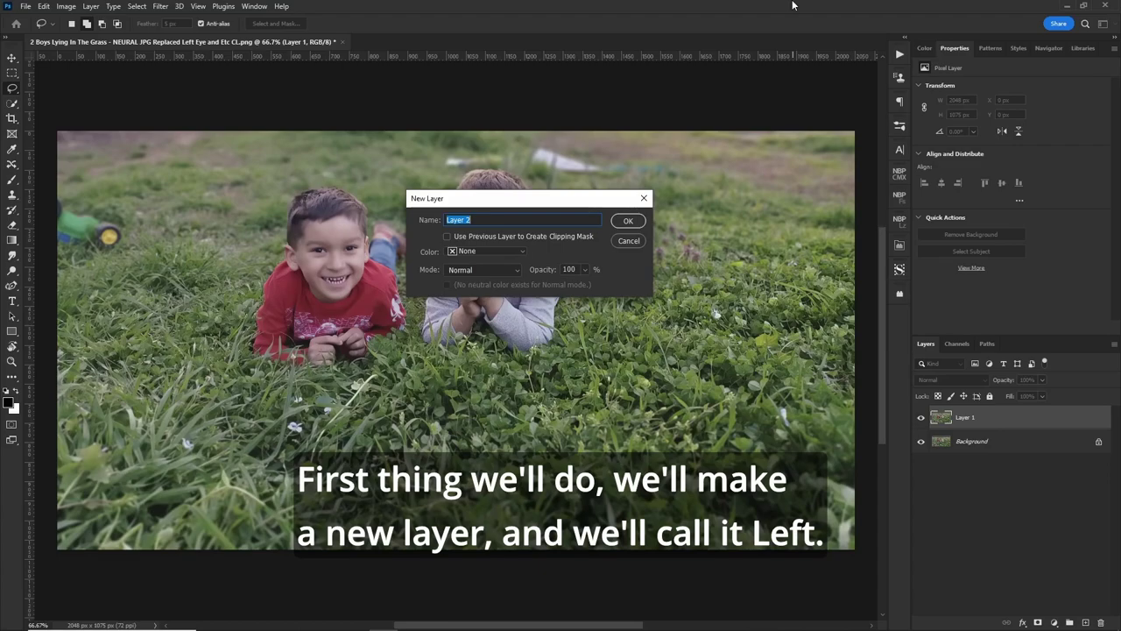
- Create two new empty layers named Left and Right
text(Left)
key(Return)
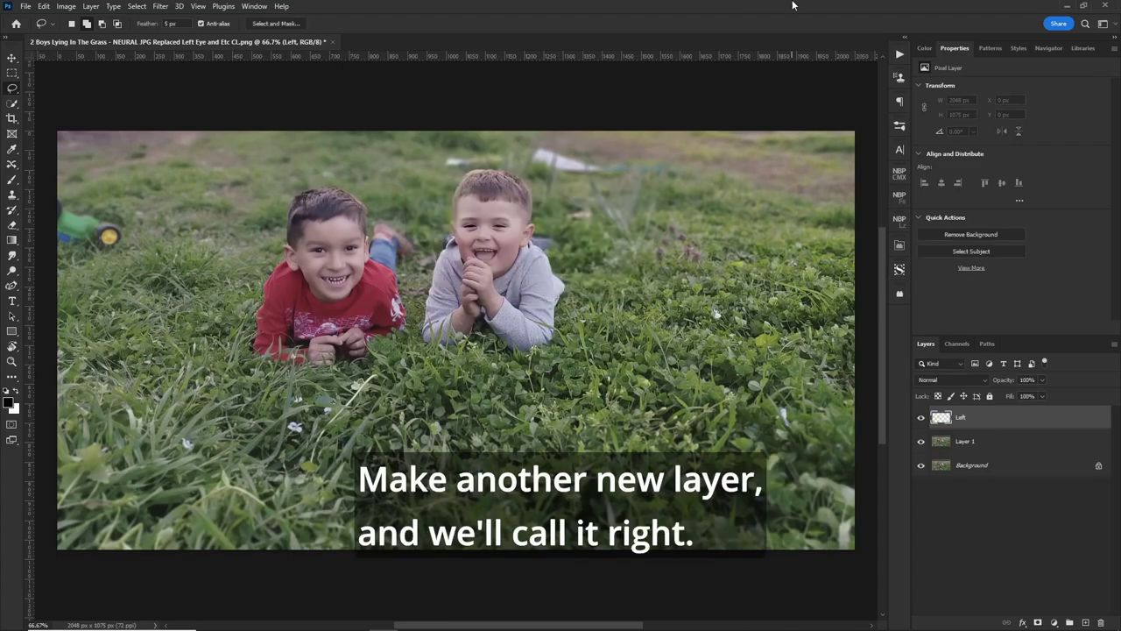
key(ctrl+shift+n)
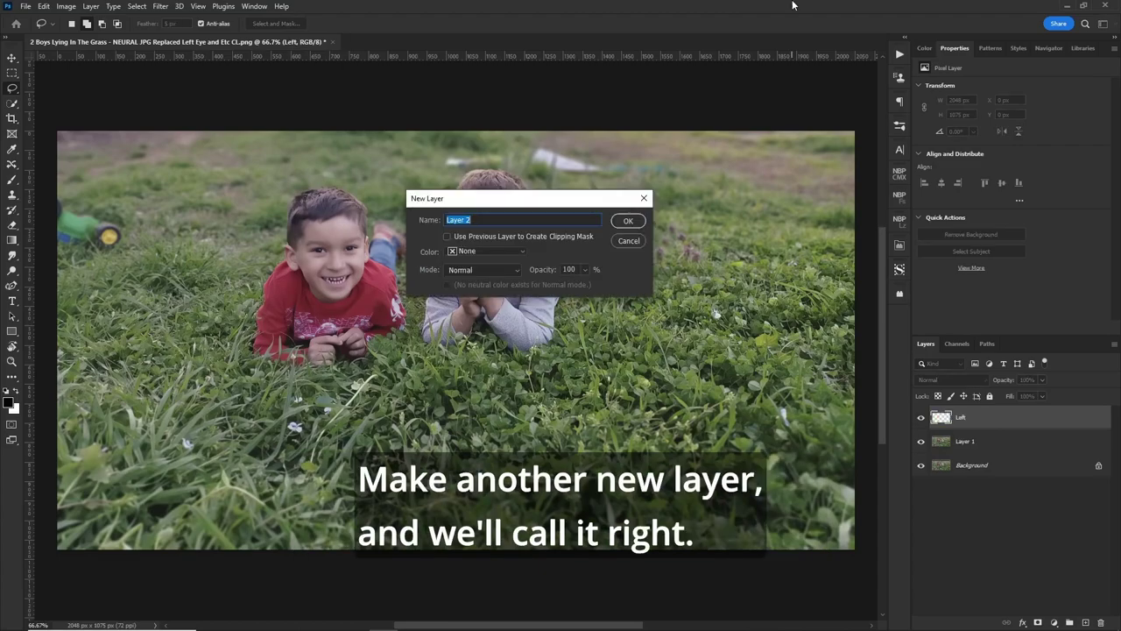
text(Right)
key(Return)
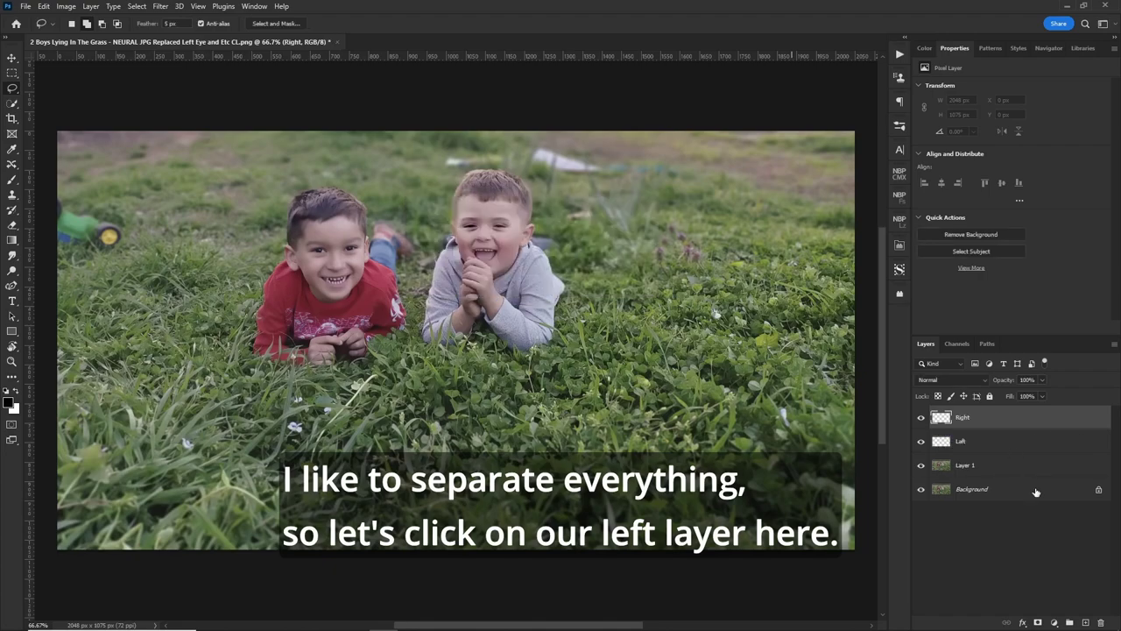
- Make the Left layer active and select the Clone Stamp Tool
click(1010, 442)
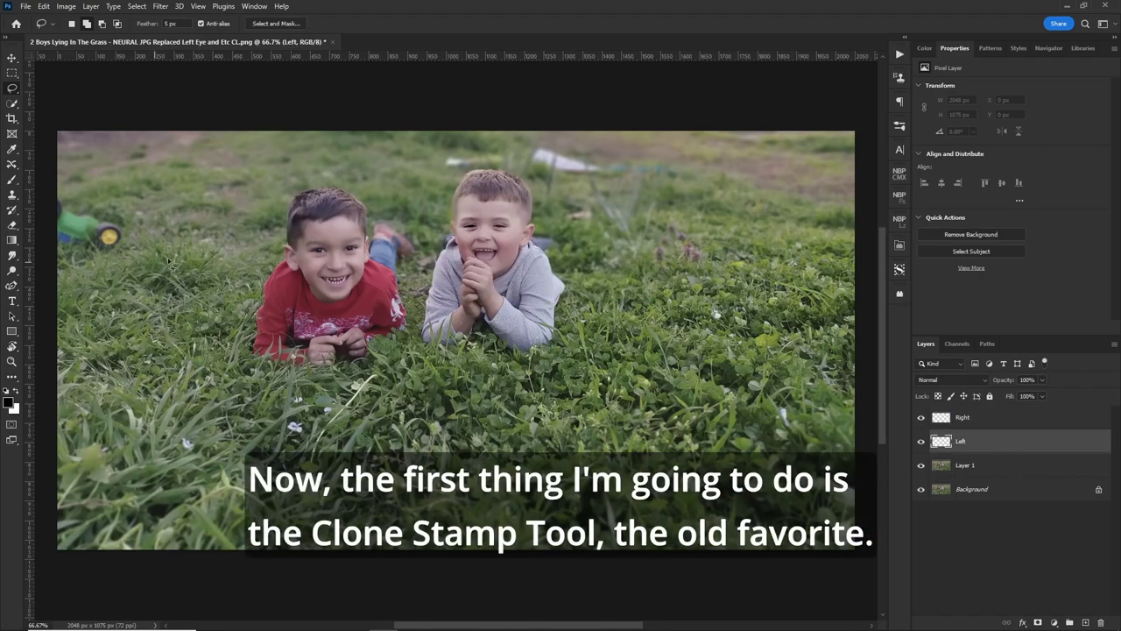
click(11, 198)
right_click(11, 197)
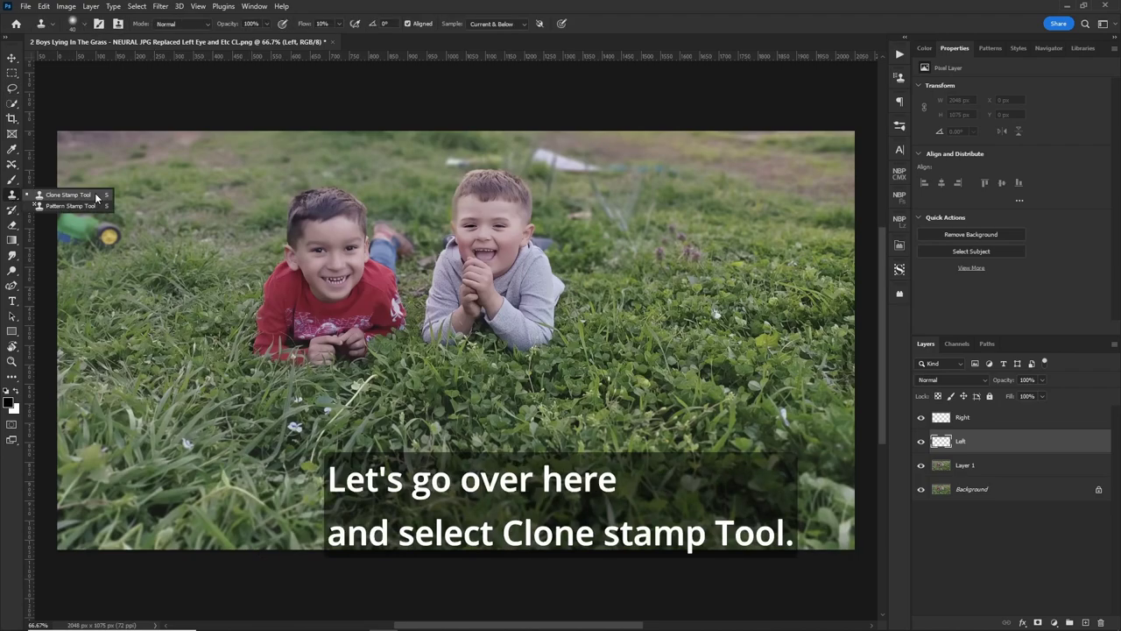
click(97, 198)
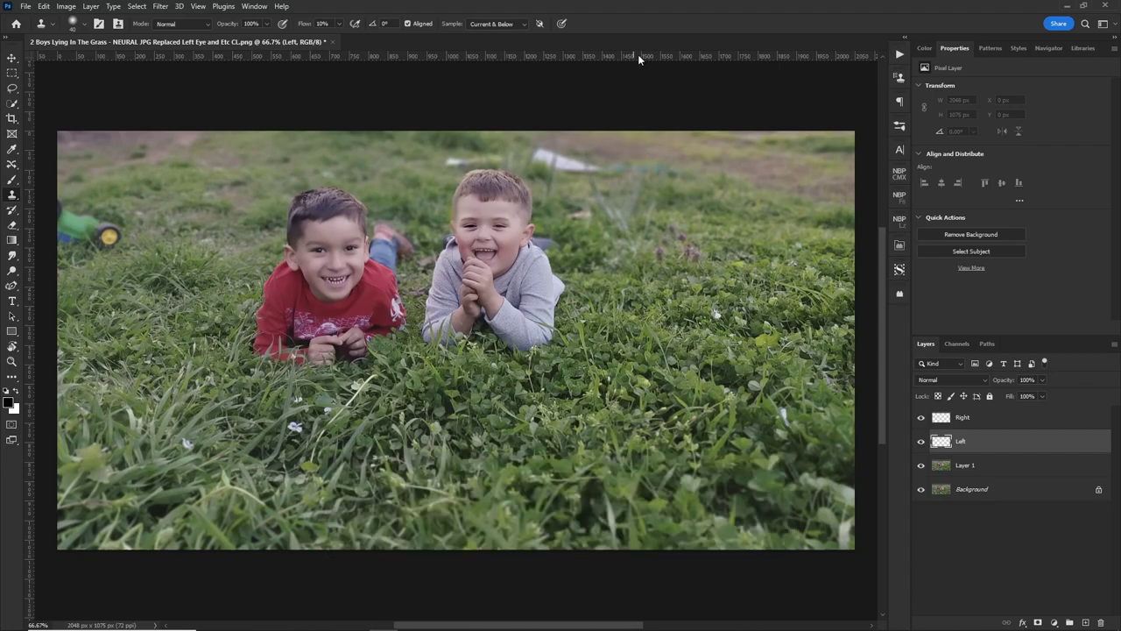
- Place a horizontal guide across the boys and clone grass over the toy tractor on the Left layer
drag(639, 55, 615, 256)
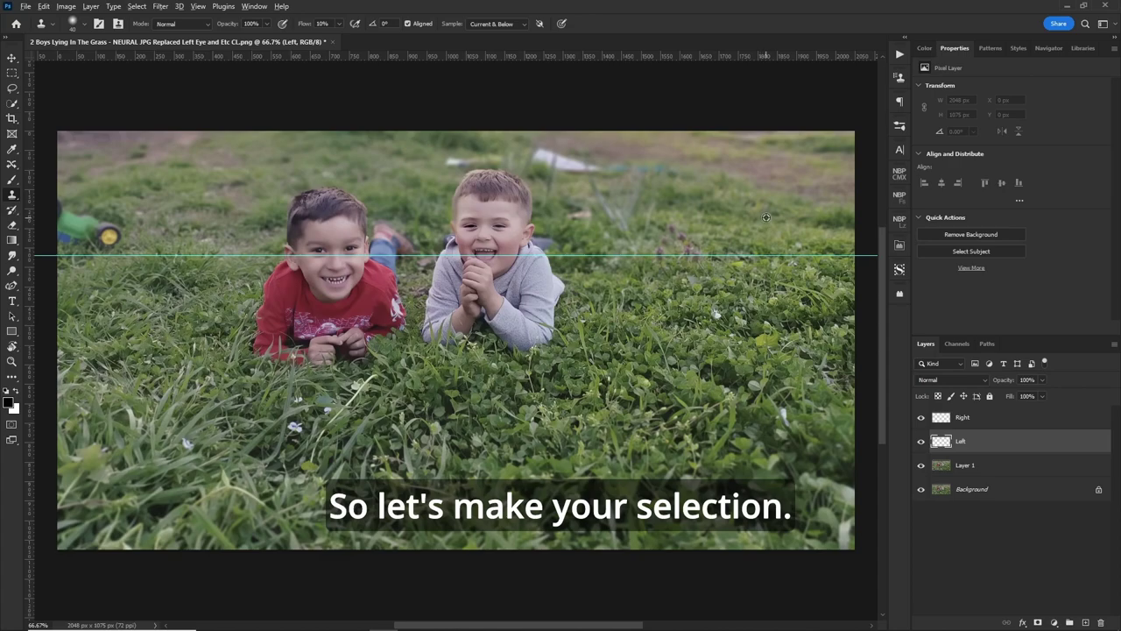
alt+click(767, 216)
mouse_move(108, 235)
mouse_down()
mouse_move(120, 231)
mouse_move(87, 233)
mouse_move(105, 222)
mouse_move(80, 226)
mouse_move(94, 217)
mouse_move(55, 205)
mouse_move(117, 236)
mouse_move(71, 210)
mouse_move(78, 246)
mouse_move(100, 236)
mouse_up()
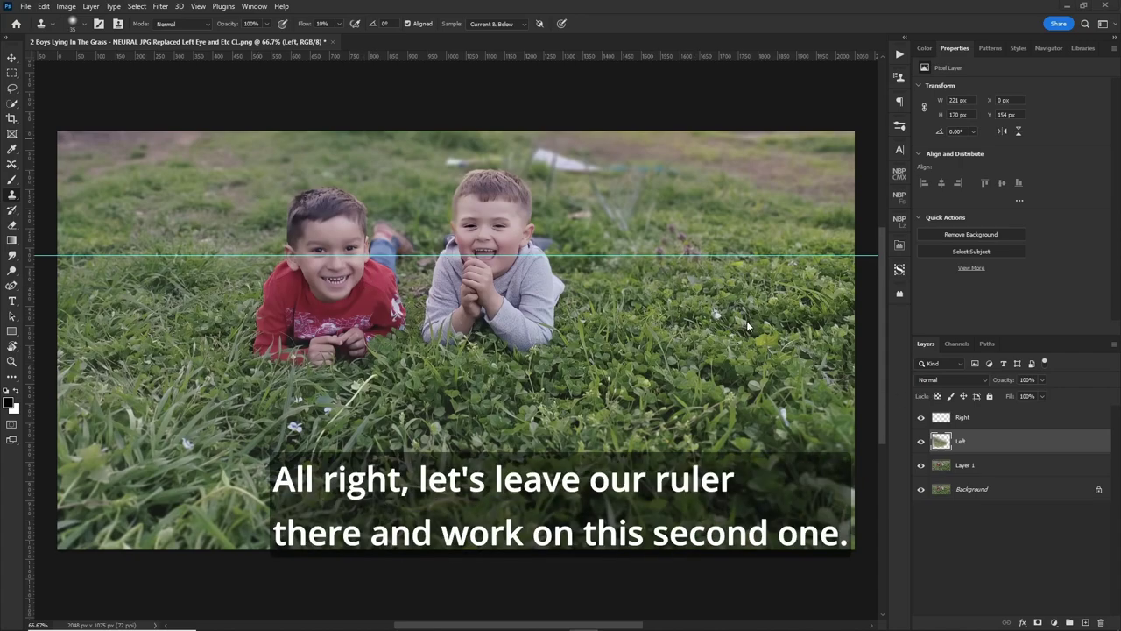
click(970, 418)
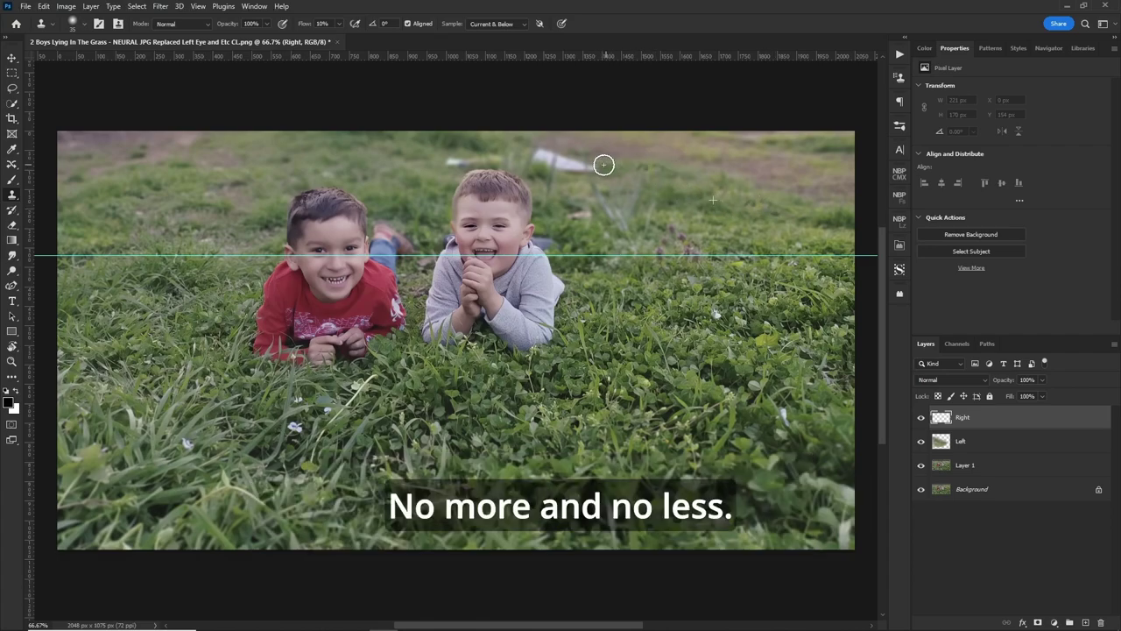
- Clone grass over the white object behind the boys, extending the fill leftward across the top
drag(603, 165, 604, 163)
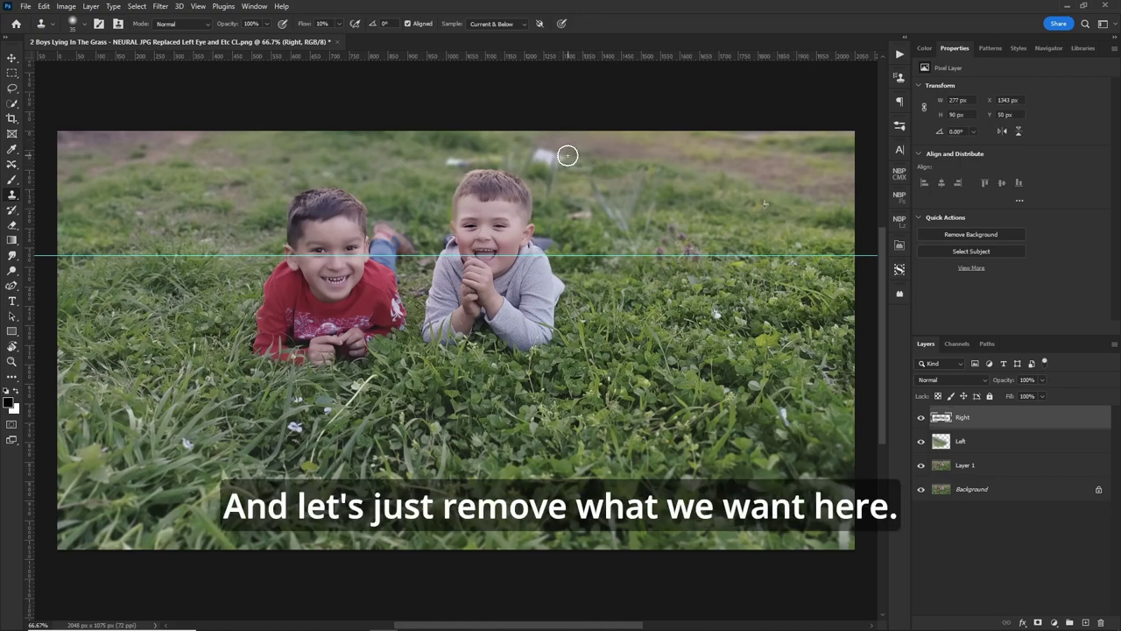
drag(564, 156, 543, 154)
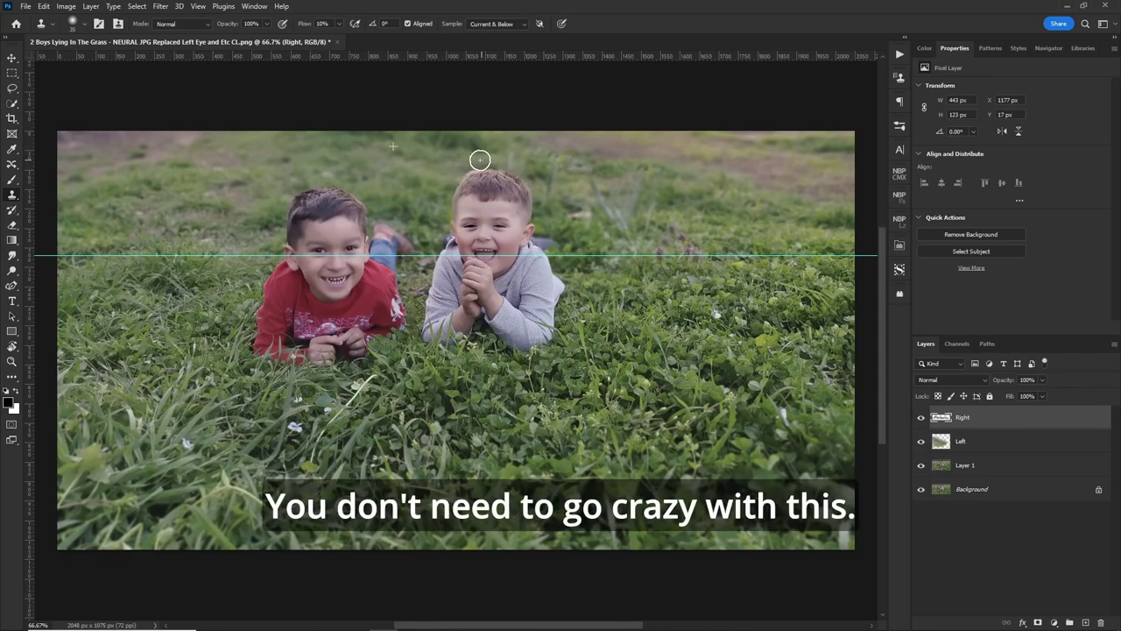
drag(470, 156, 408, 167)
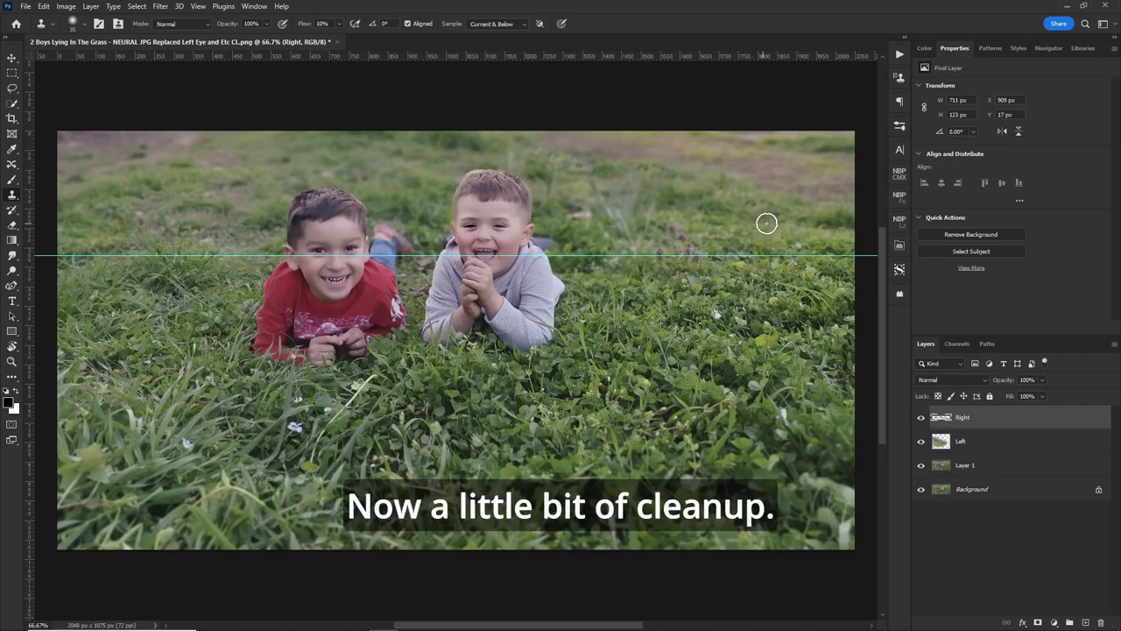
- Enlarge the Clone Stamp brush and clone more grass across the patchy upper-right background
key(bracketright)
key(bracketright)
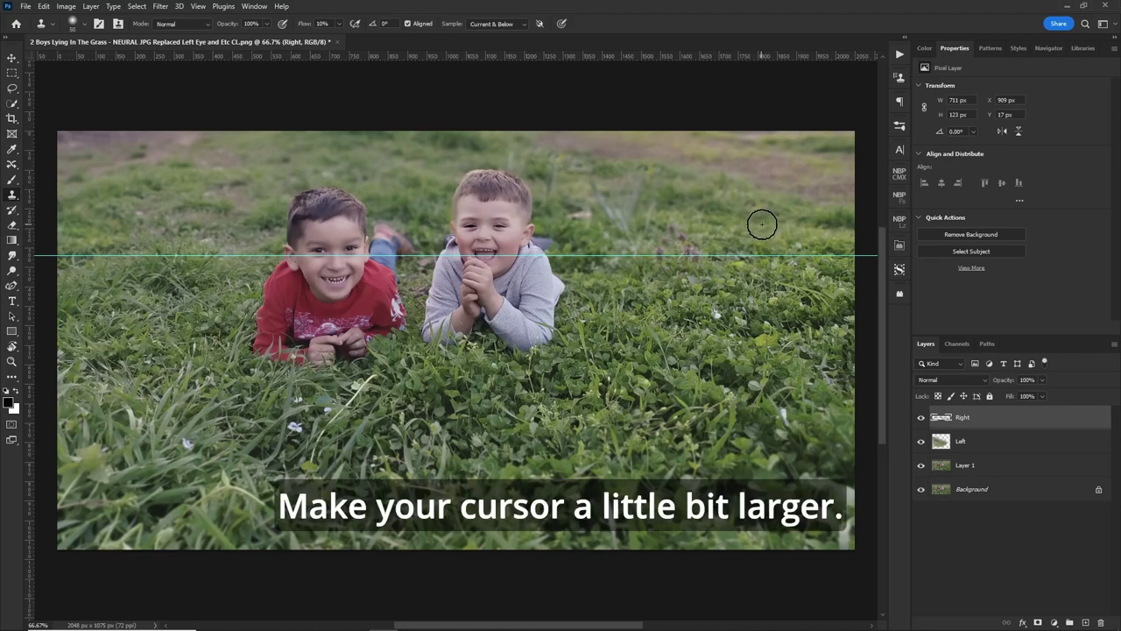
mouse_move(610, 177)
mouse_down()
mouse_move(592, 175)
mouse_move(658, 181)
mouse_move(583, 170)
mouse_move(716, 218)
mouse_move(738, 206)
mouse_up()
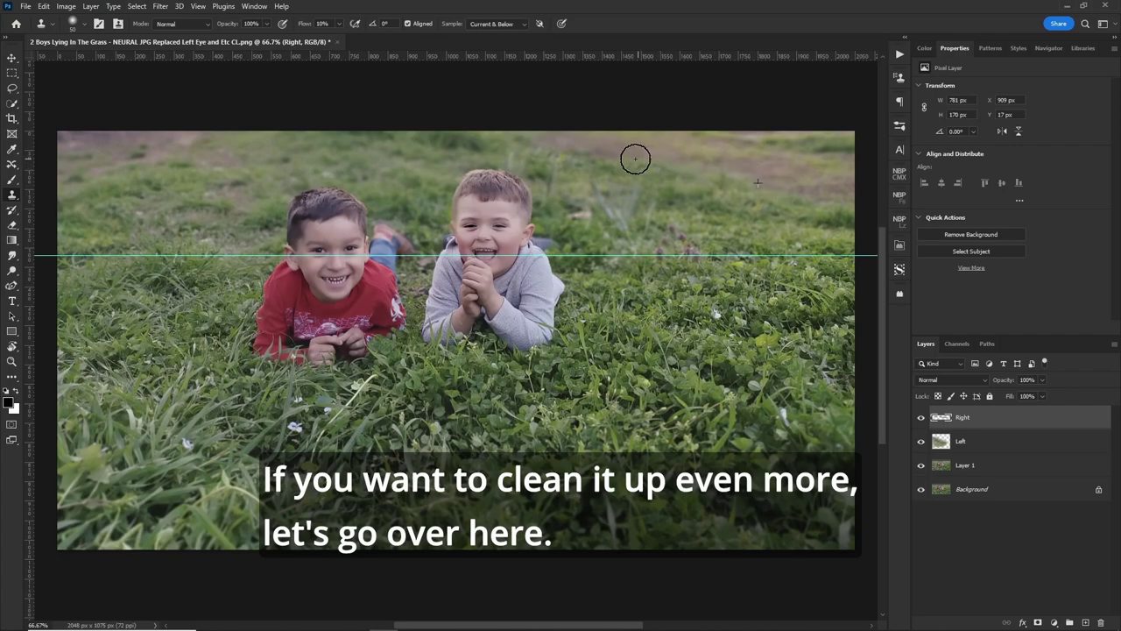
mouse_move(622, 157)
mouse_down()
mouse_move(555, 150)
mouse_move(670, 166)
mouse_move(744, 200)
mouse_up()
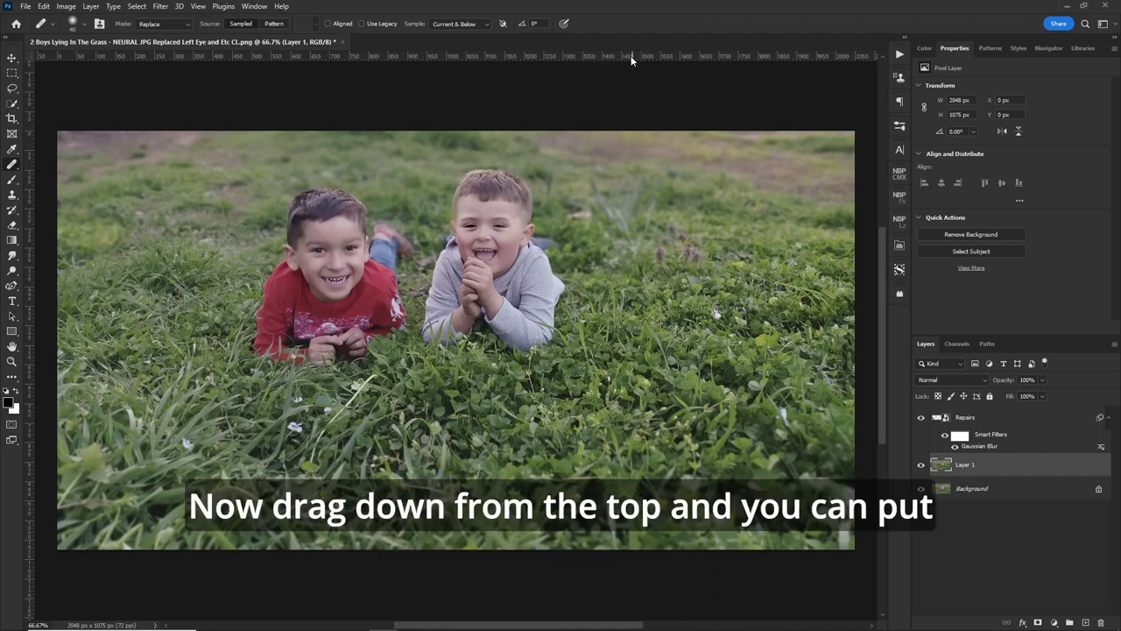
- Place a horizontal guide at the boys' faces, then pull it back into the top ruler to remove it
mouse_move(628, 56)
mouse_down()
mouse_move(642, 270)
mouse_move(635, 263)
mouse_up()
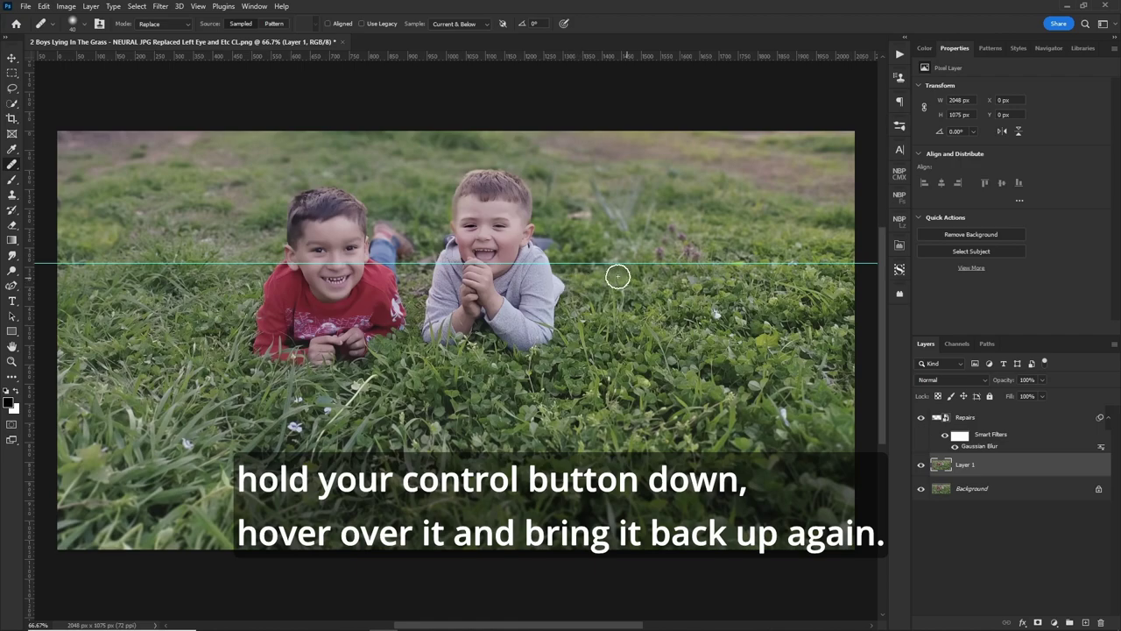
drag(653, 262, 653, 58)
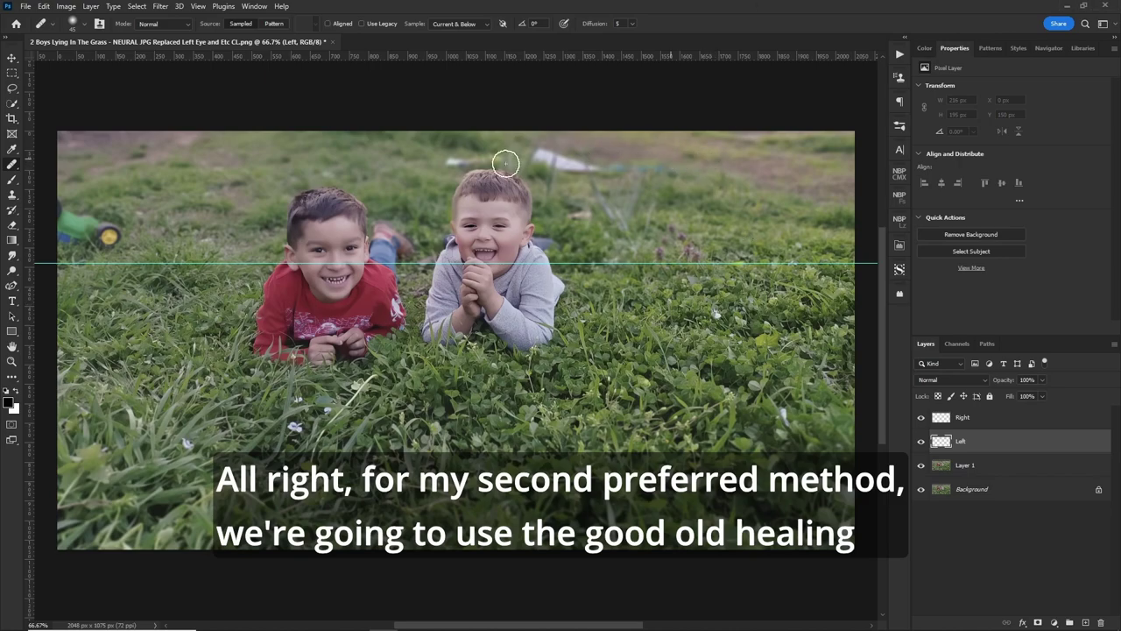
- Heal over the tractor on the Left layer using the Healing Brush in Replace mode, sampling clean grass
right_click(12, 167)
click(70, 175)
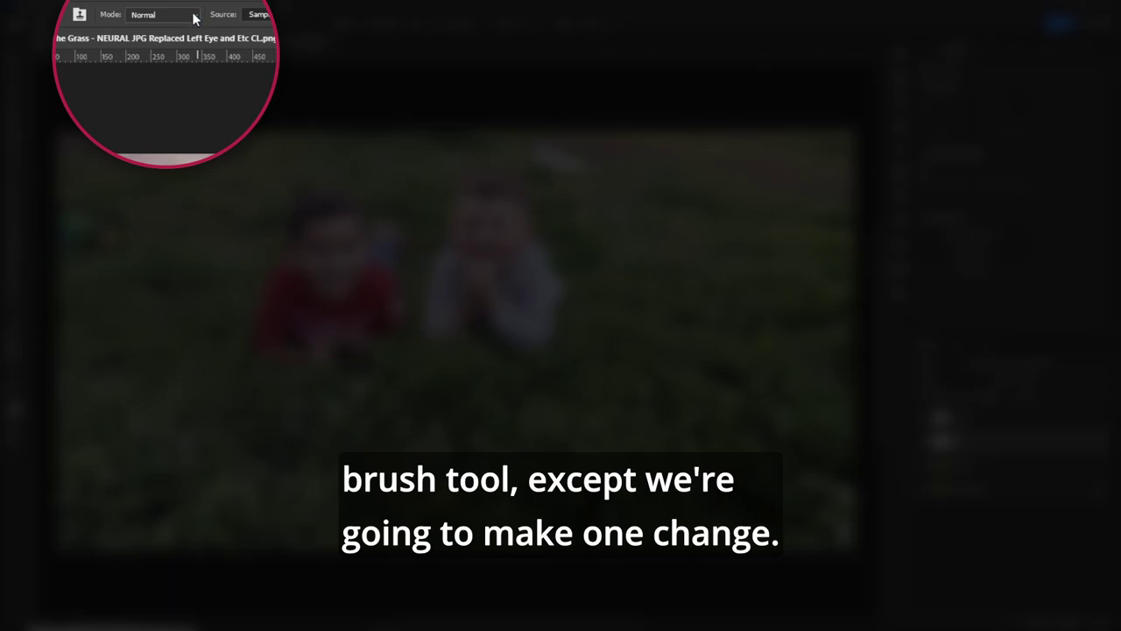
click(194, 18)
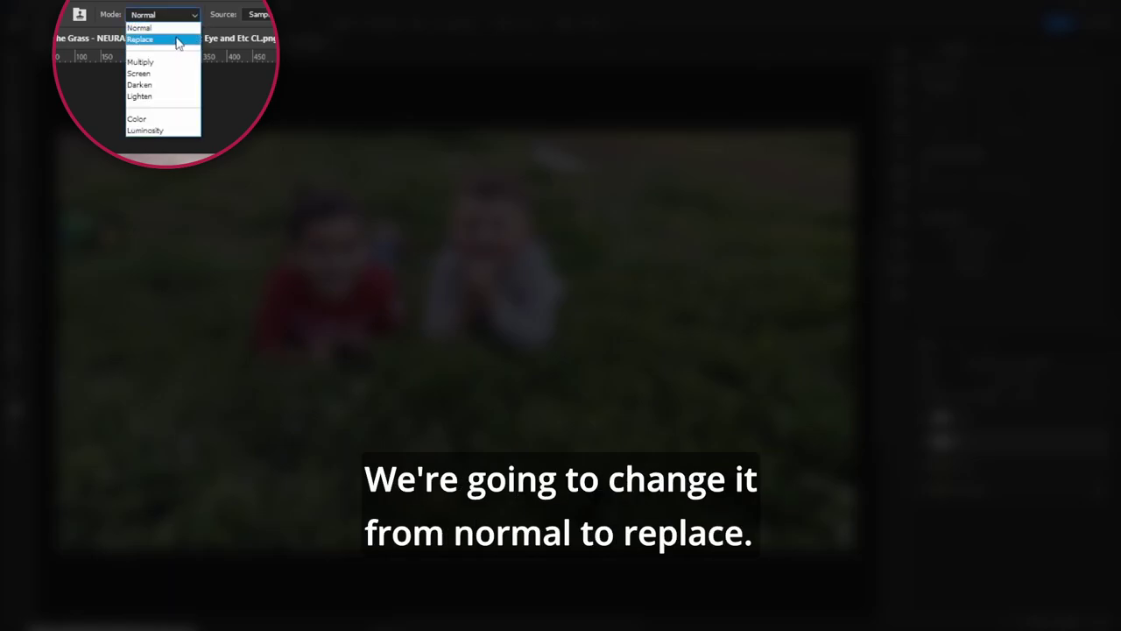
click(176, 41)
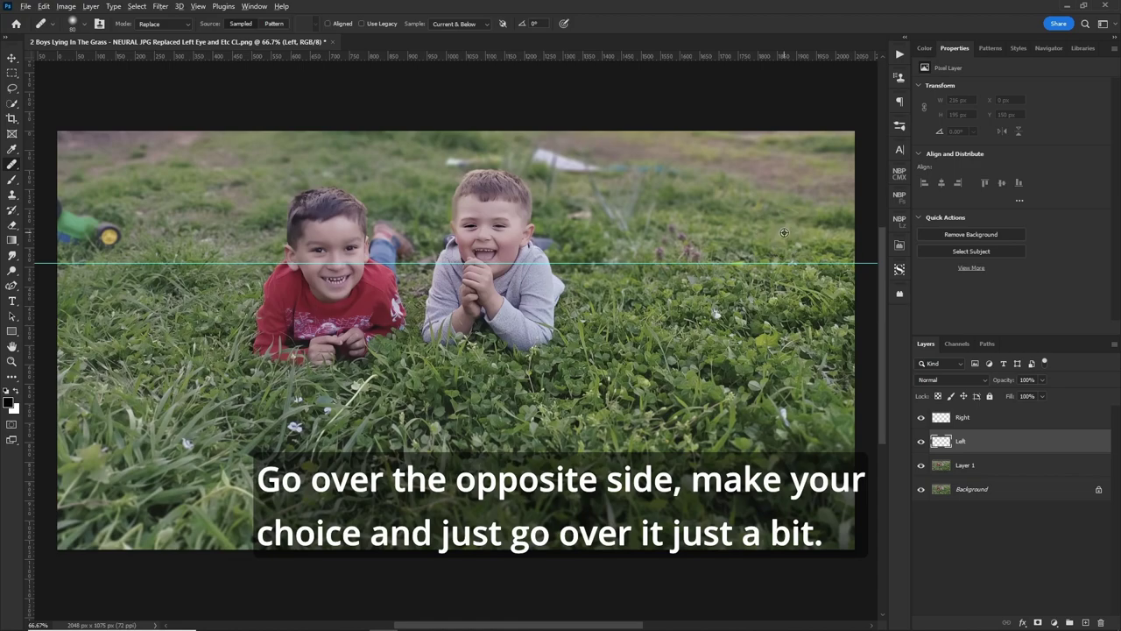
alt+click(785, 229)
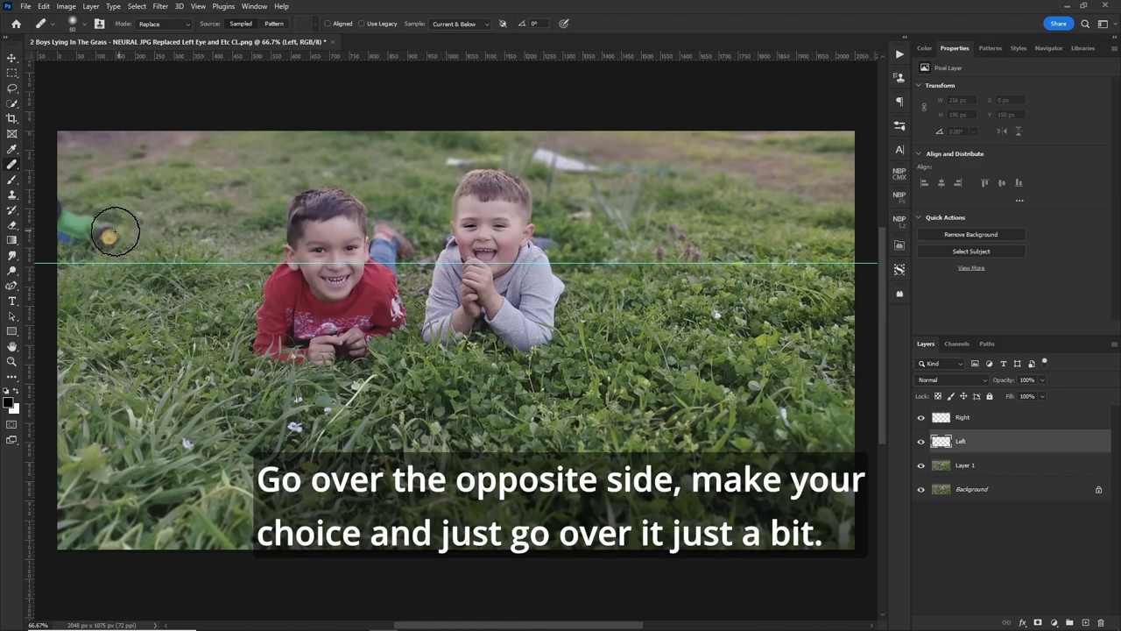
mouse_move(112, 225)
mouse_down()
mouse_move(63, 212)
mouse_move(62, 221)
mouse_move(66, 237)
mouse_move(88, 242)
mouse_move(108, 233)
mouse_move(77, 220)
mouse_move(111, 230)
mouse_up()
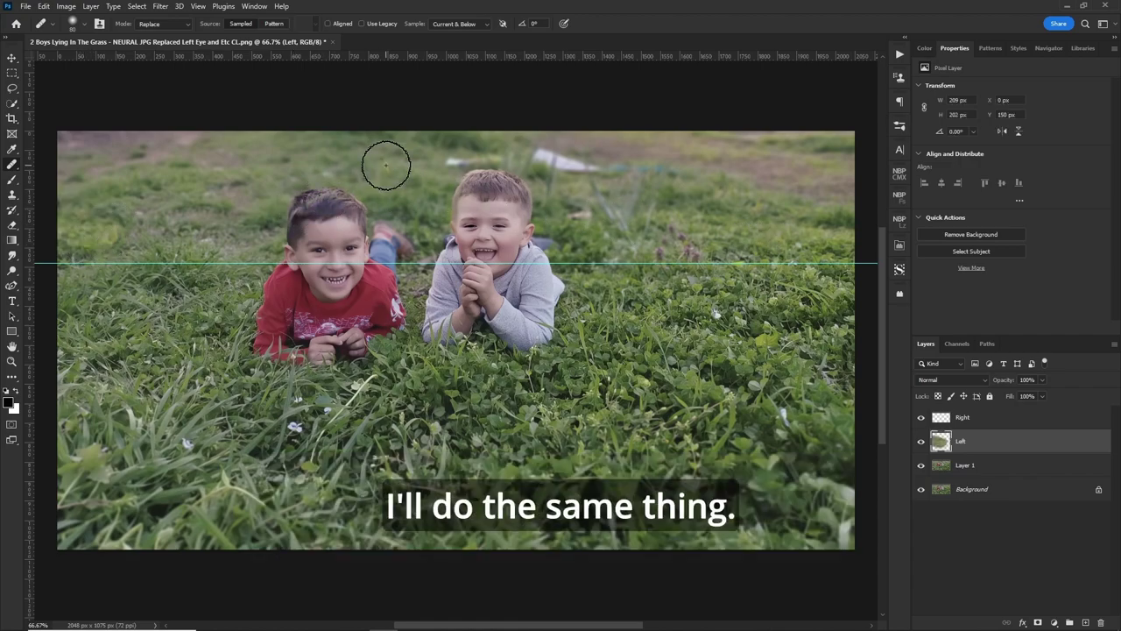
- On the Right layer, heal the white object and dirt patches in the top grass with a smaller brush
click(1004, 422)
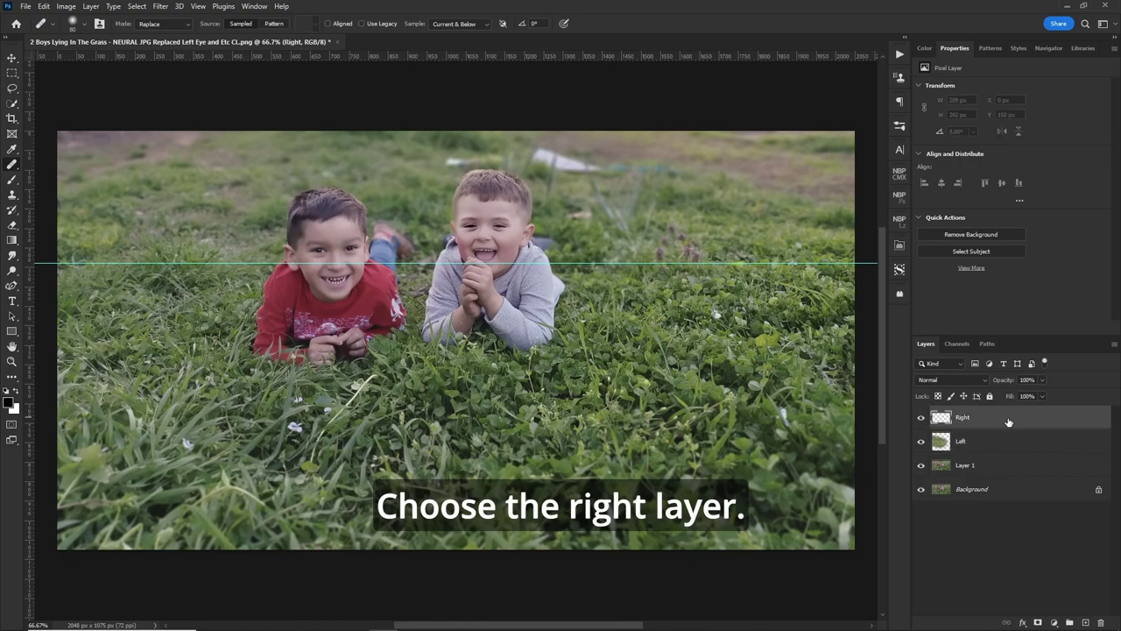
key(bracketleft)
key(bracketleft)
key(bracketleft)
key(bracketleft)
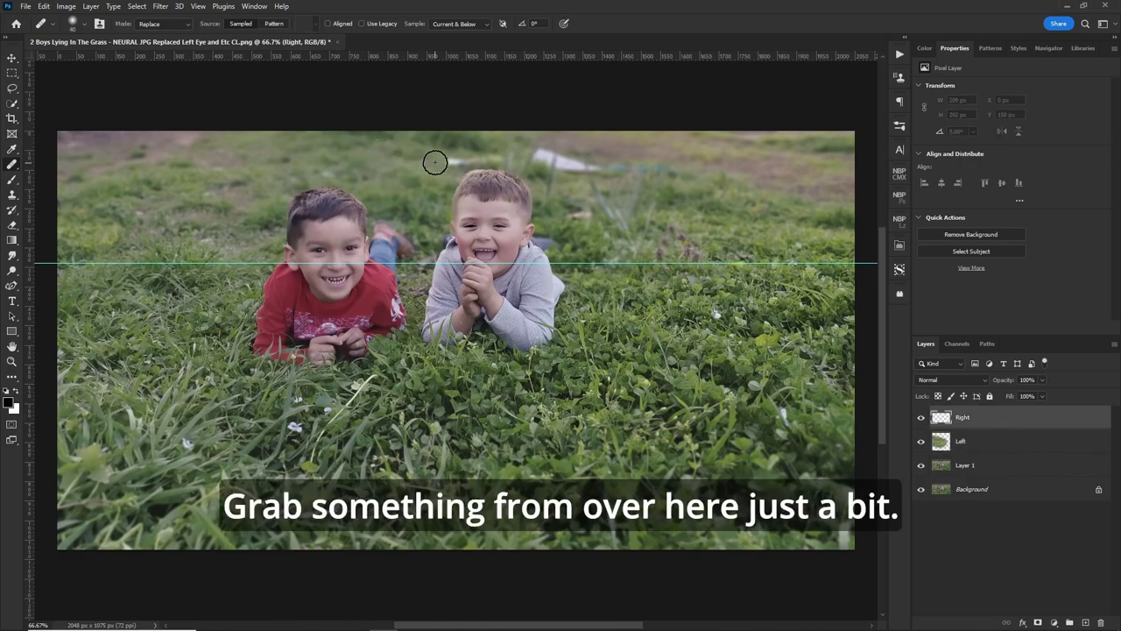
drag(450, 161, 496, 155)
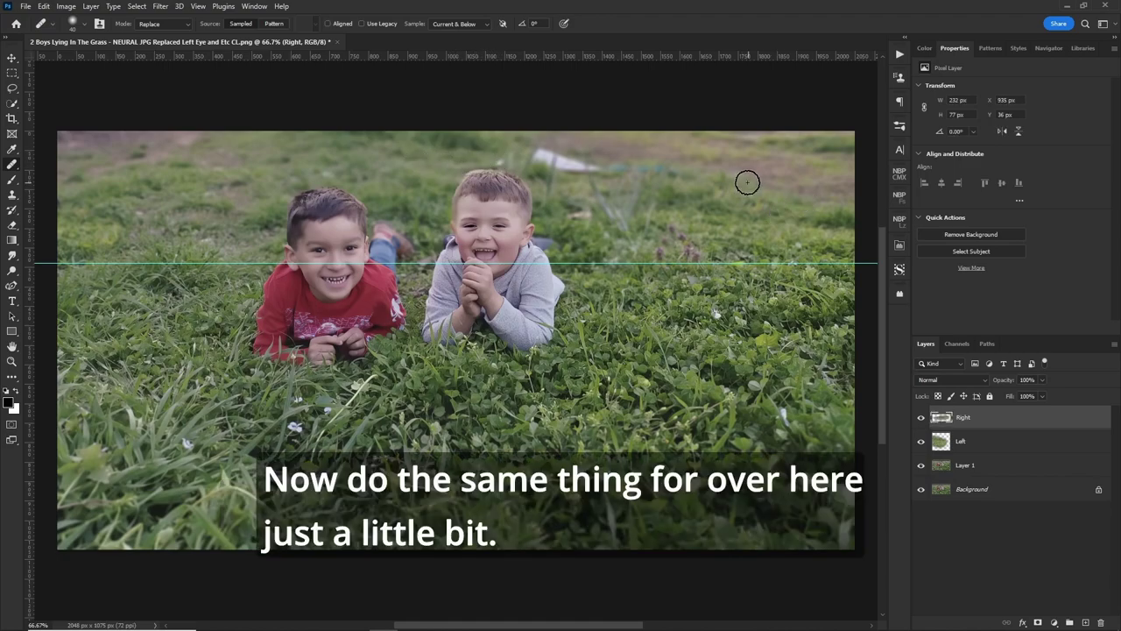
drag(666, 174, 604, 168)
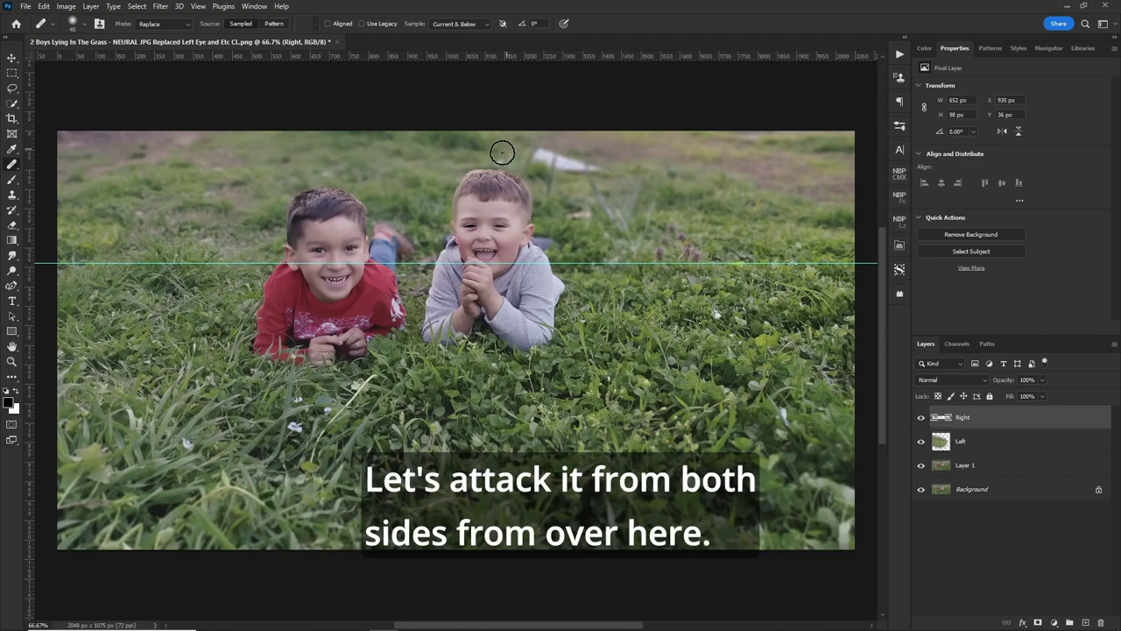
mouse_move(517, 153)
mouse_down()
mouse_move(581, 166)
mouse_move(525, 159)
mouse_up()
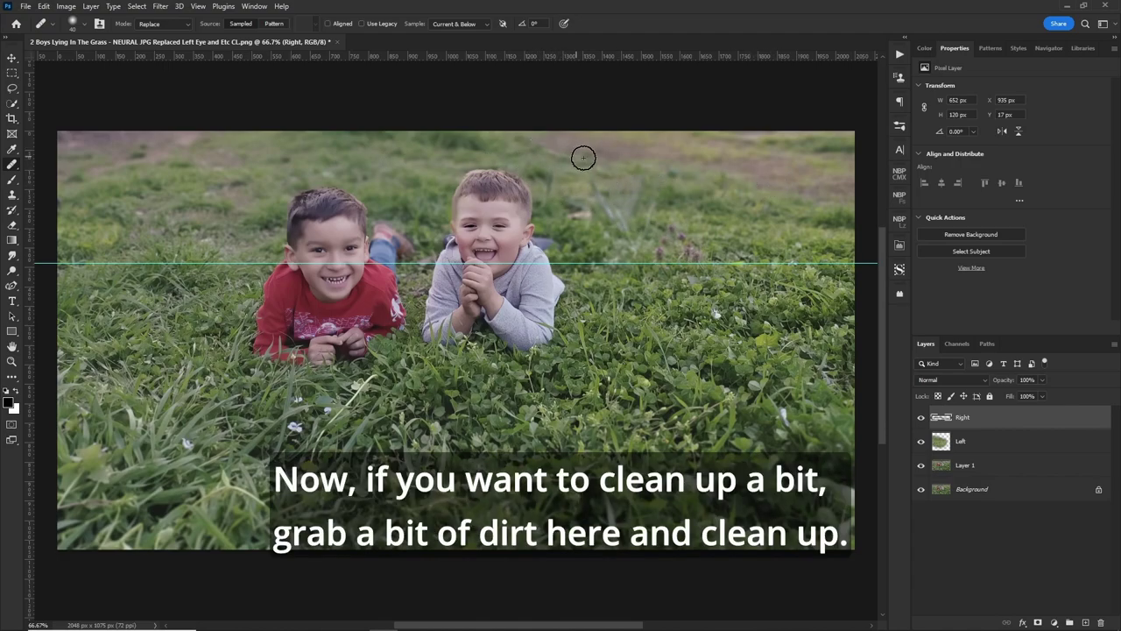
drag(570, 155, 531, 153)
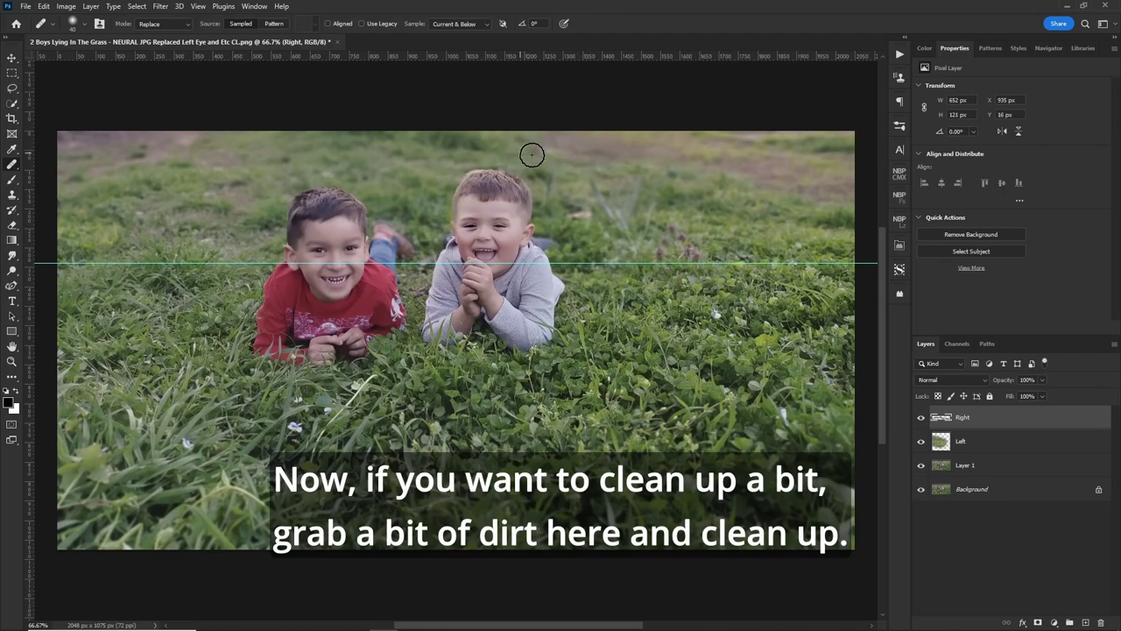
- Group the Left and Right layers as Repairs and convert the group to a smart object
shift+click(1008, 441)
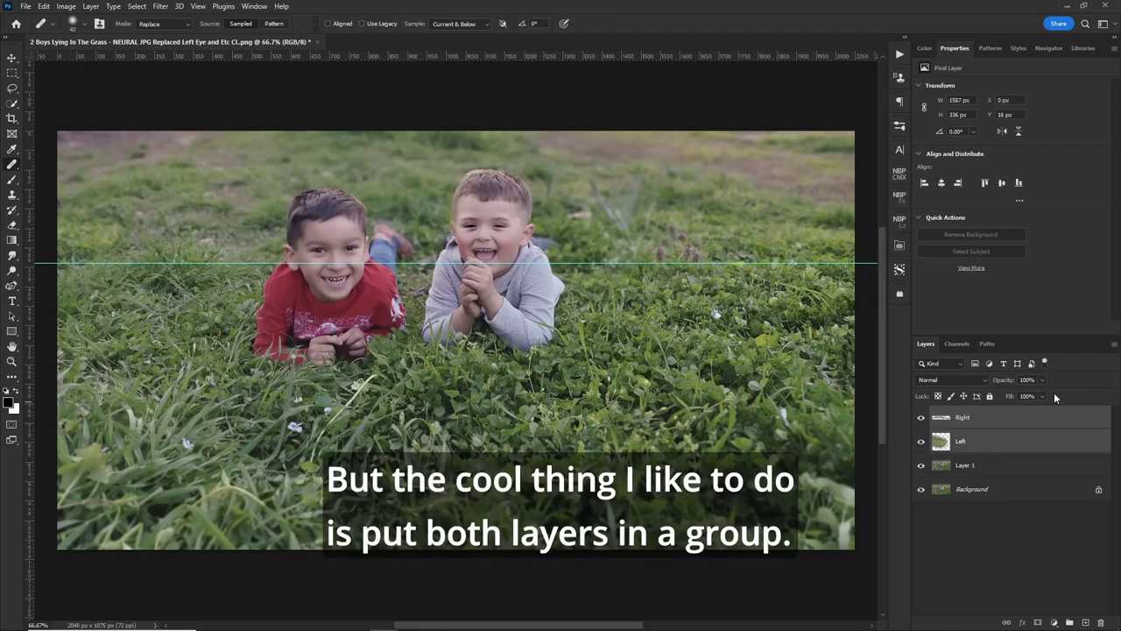
key(ctrl+g)
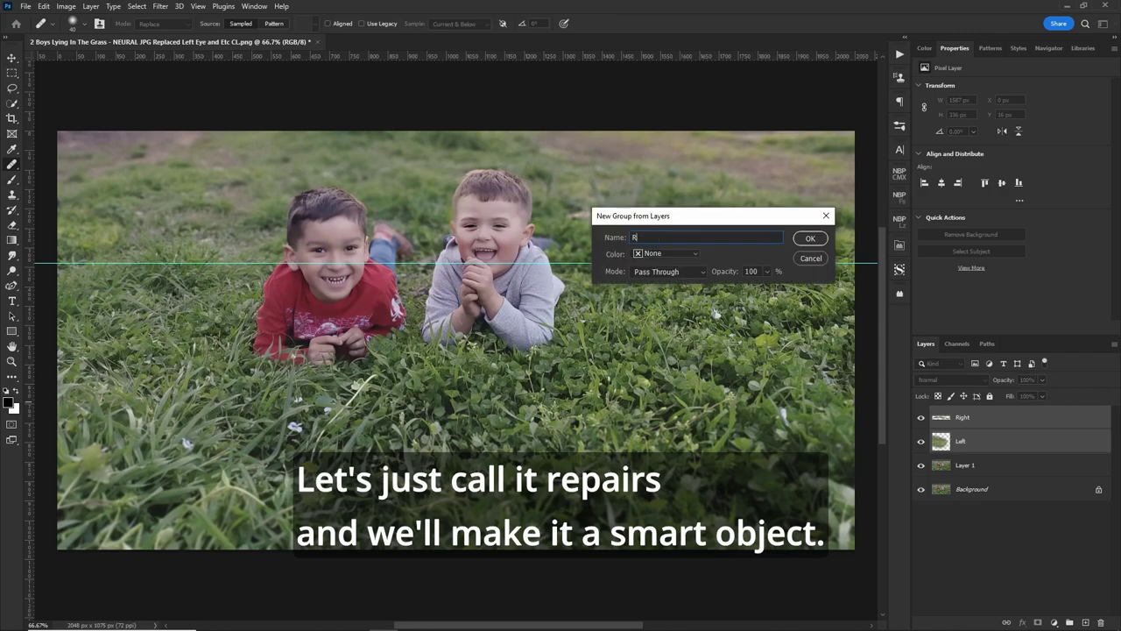
text(Repairs)
key(Return)
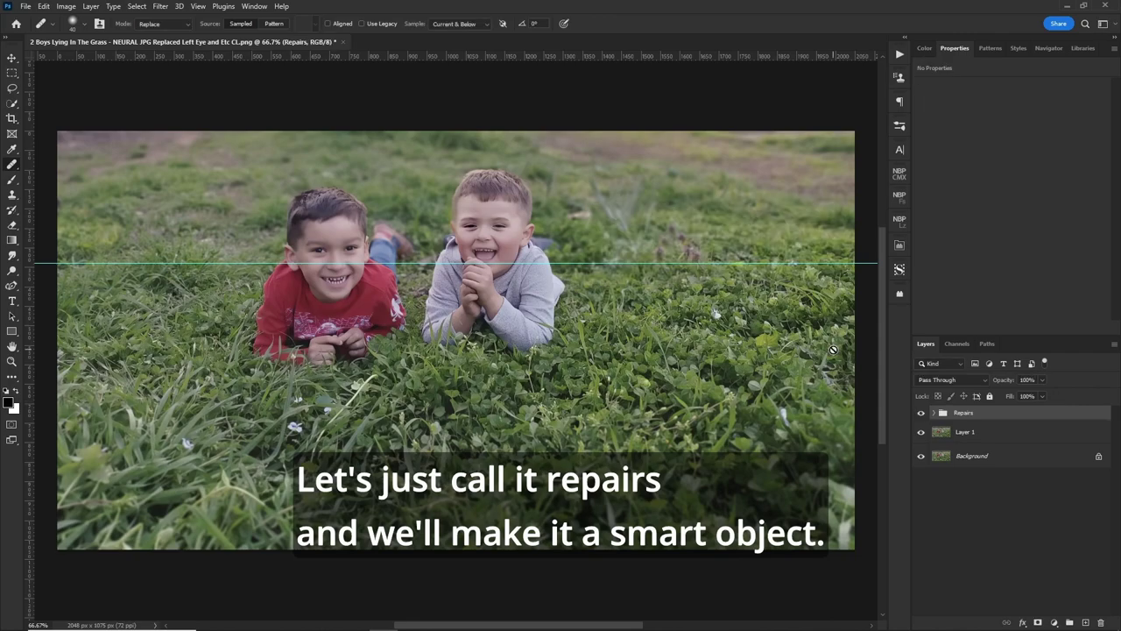
click(90, 6)
click(254, 302)
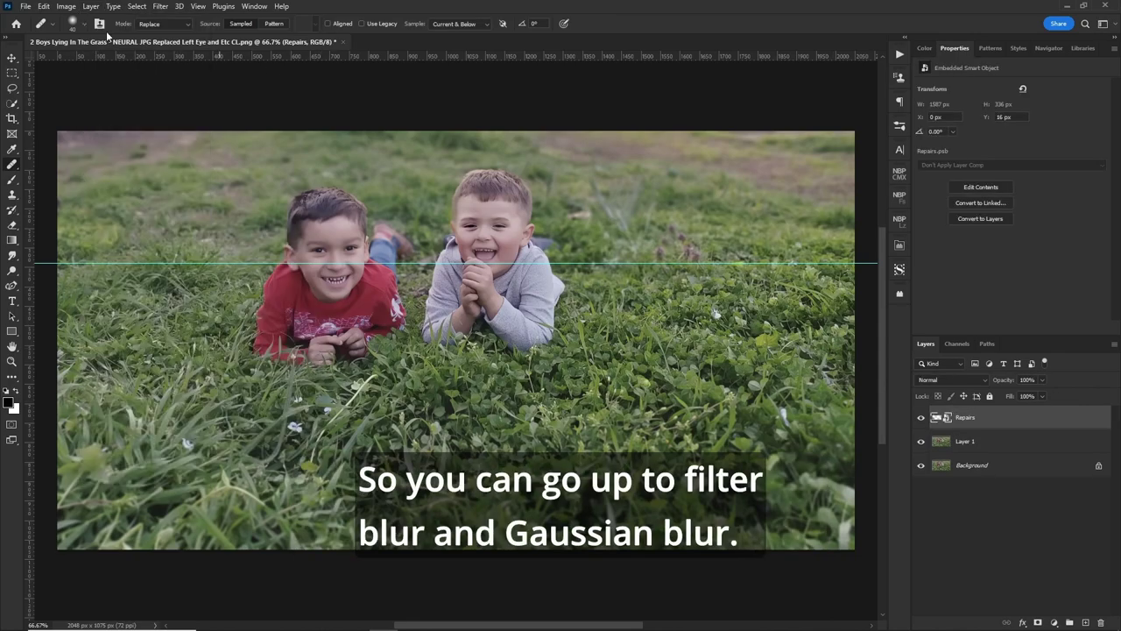
- Apply a 2.0-pixel Gaussian Blur to the Repairs smart object
click(160, 7)
mouse_move(252, 158)
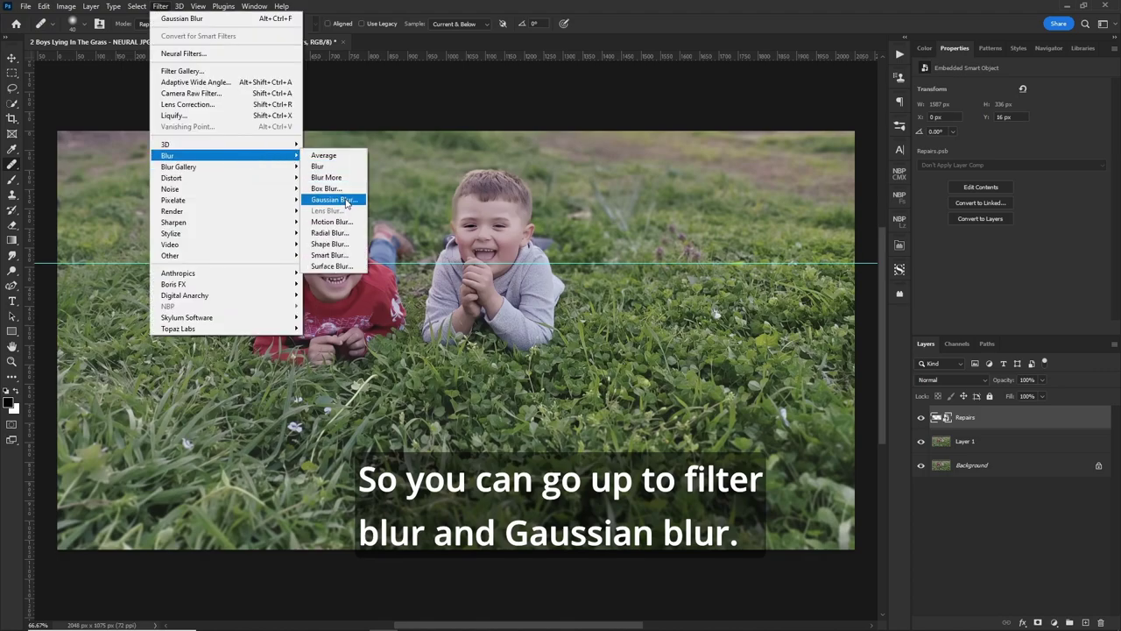
click(333, 200)
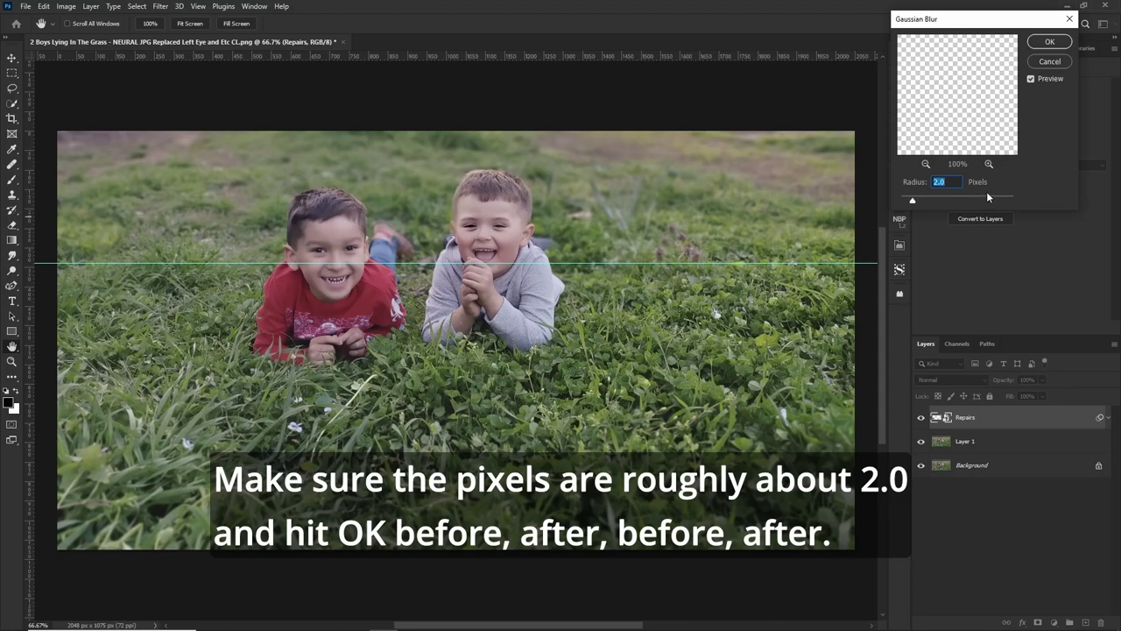
click(1050, 42)
- Toggle the Repairs visibility off and on twice to compare before and after
click(921, 418)
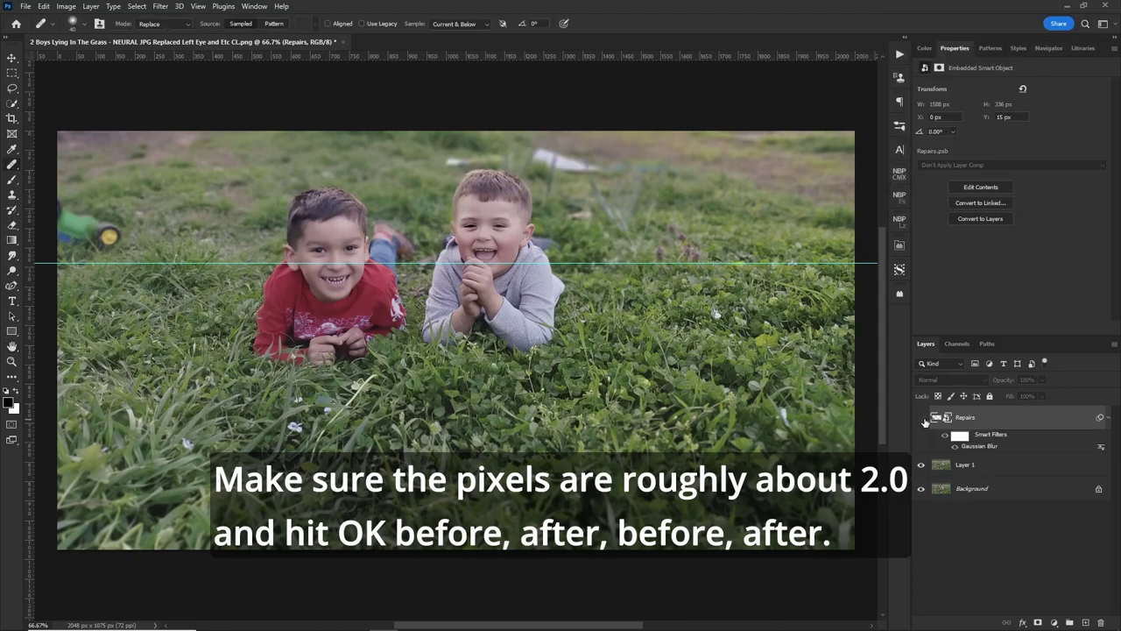
click(922, 418)
click(922, 418)
click(924, 418)
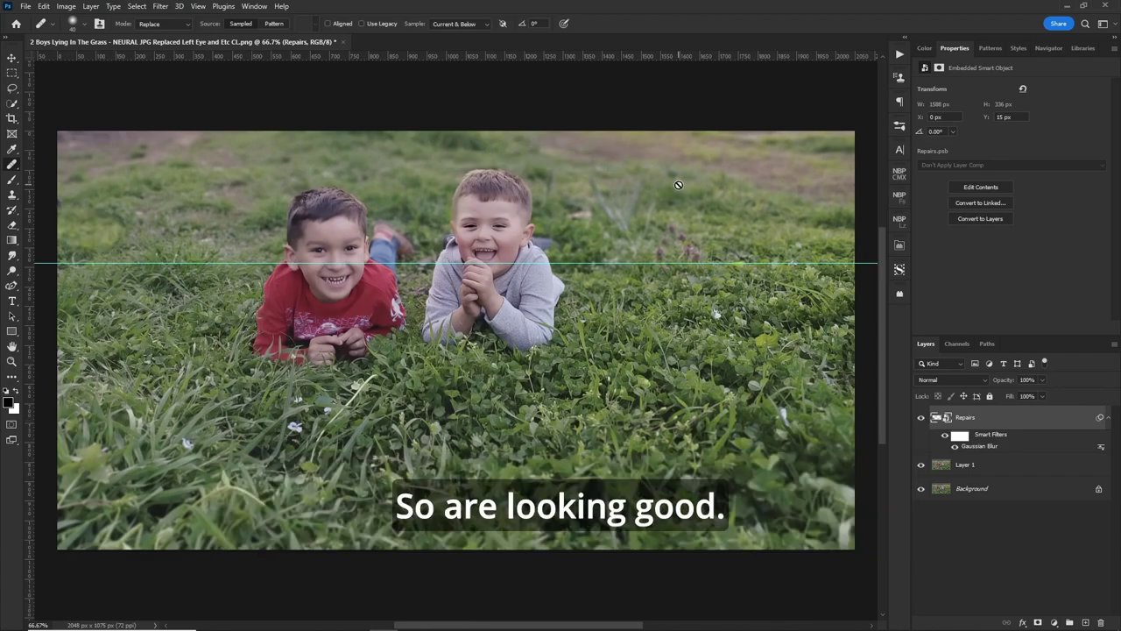